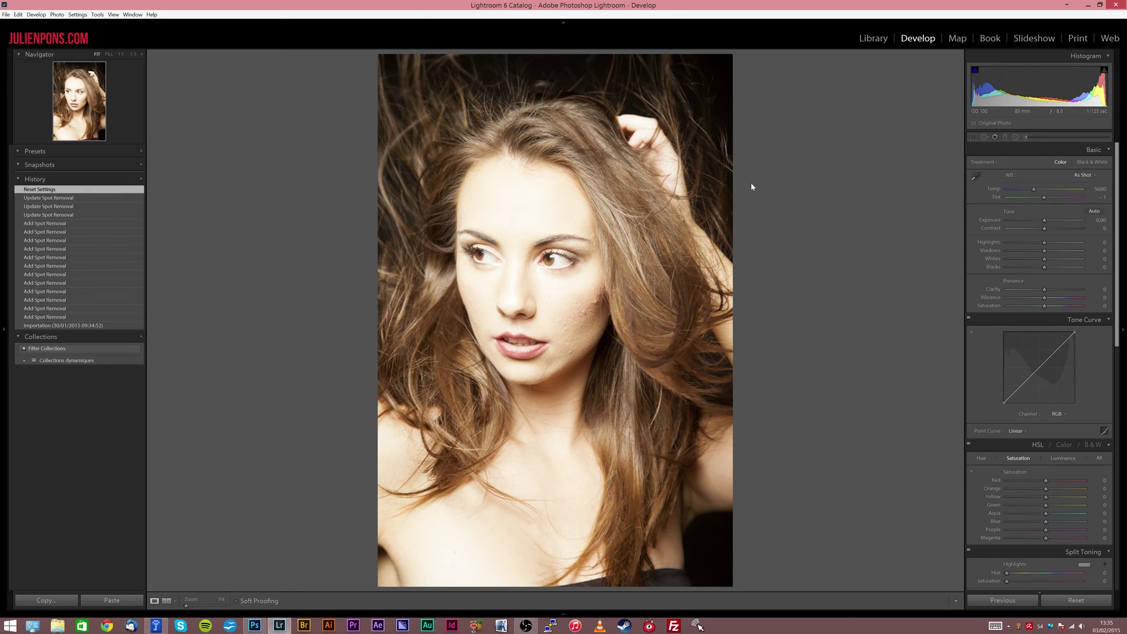
# Step: Zoom to 1:1 on the face, then open the Adjustment Brush and switch to the Radial Filter
pyautogui.click(561, 288)
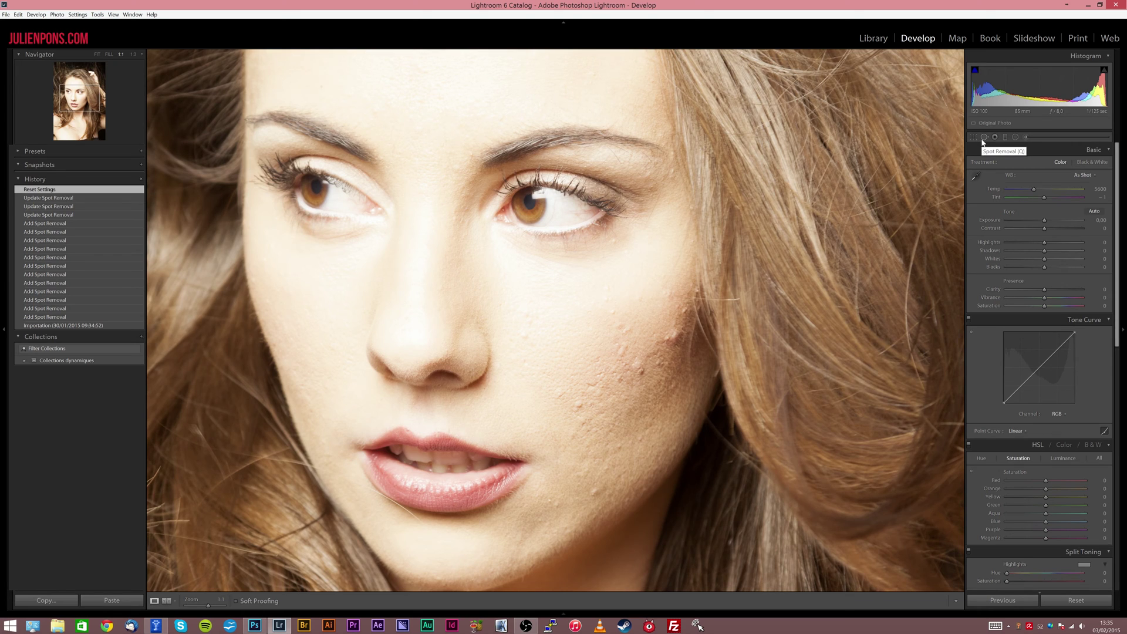
pyautogui.click(1026, 138)
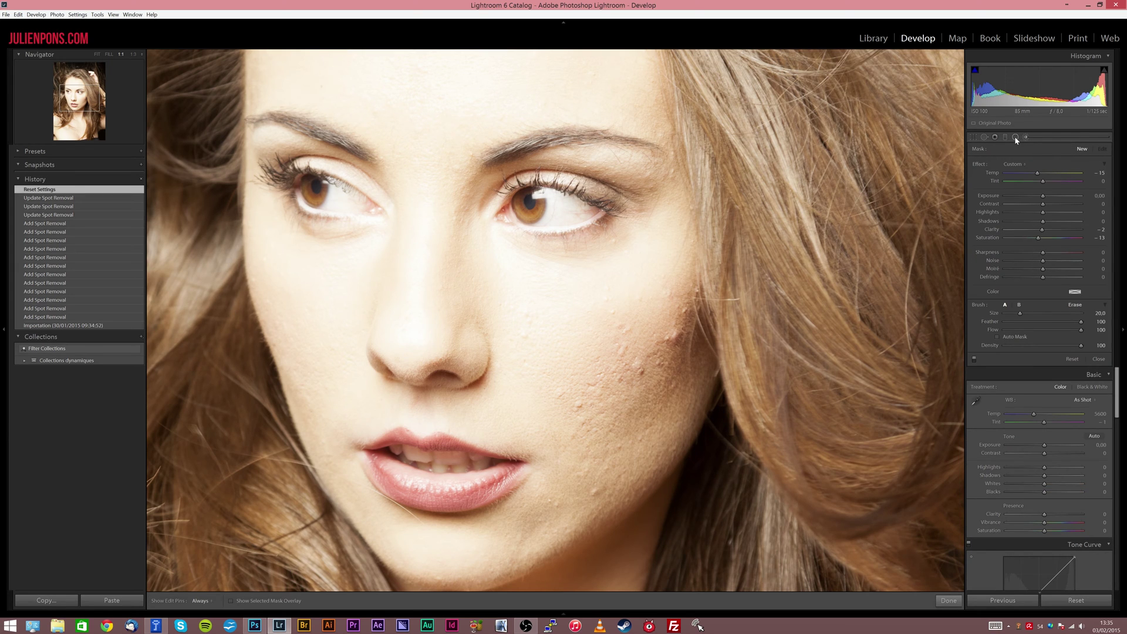
pyautogui.click(1016, 138)
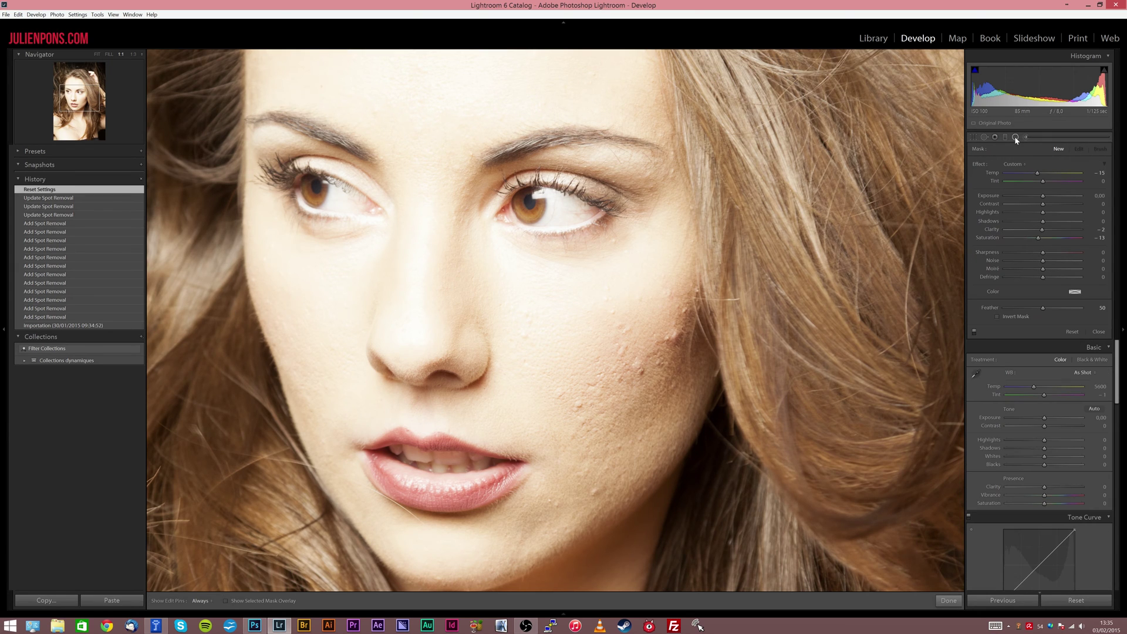
# Step: Switch to Spot Removal in Heal mode with brush Size 43 and Feather 20
pyautogui.click(985, 140)
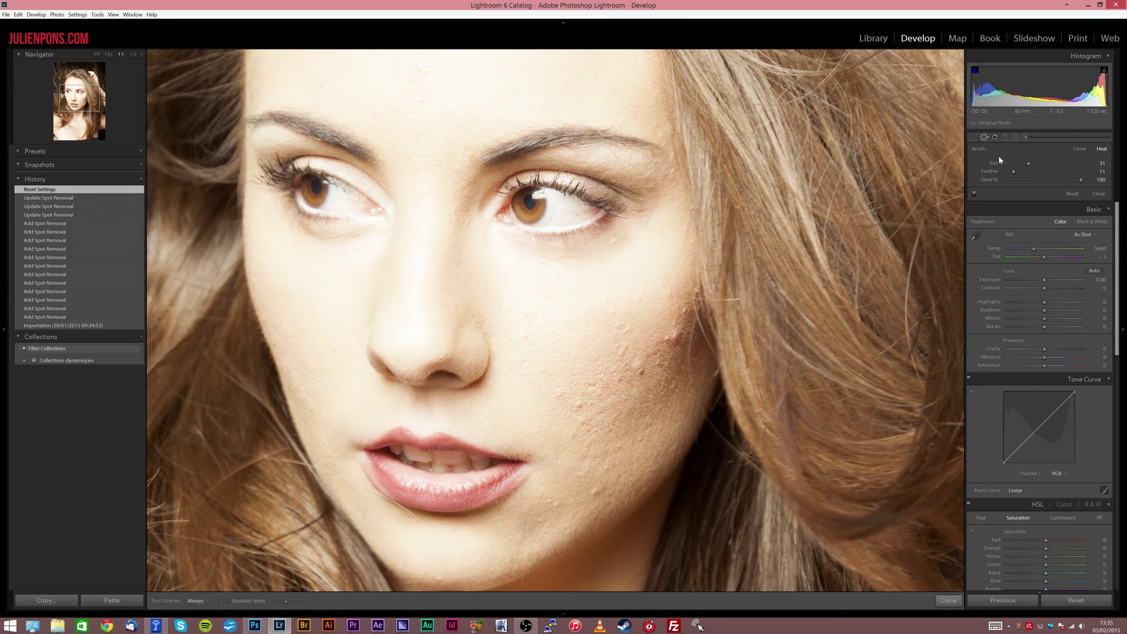
pyautogui.moveTo(1028, 163)
pyautogui.mouseDown()
pyautogui.moveTo(1055, 169)
pyautogui.moveTo(1043, 168)
pyautogui.mouseUp()
pyautogui.scroll(-4, 789, 205)
pyautogui.moveTo(1007, 170)
pyautogui.mouseDown()
pyautogui.moveTo(1060, 170)
pyautogui.moveTo(1003, 172)
pyautogui.mouseUp()
pyautogui.moveTo(1012, 172); pyautogui.dragTo(1021, 172)
# Step: Heal the first blemish on the cheek
pyautogui.scroll(-2, 616, 371)
pyautogui.scroll(-2, 579, 403)
pyautogui.click(577, 404)
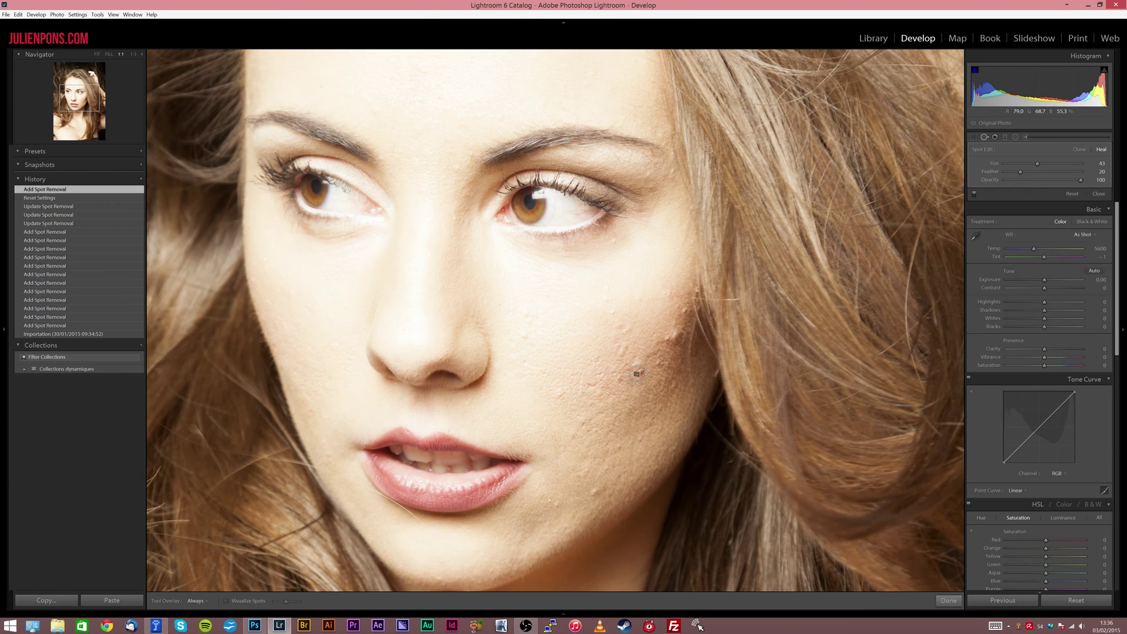
# Step: Heal ten blemishes across the cheek and brush out the elongated mark along it
pyautogui.click(558, 394)
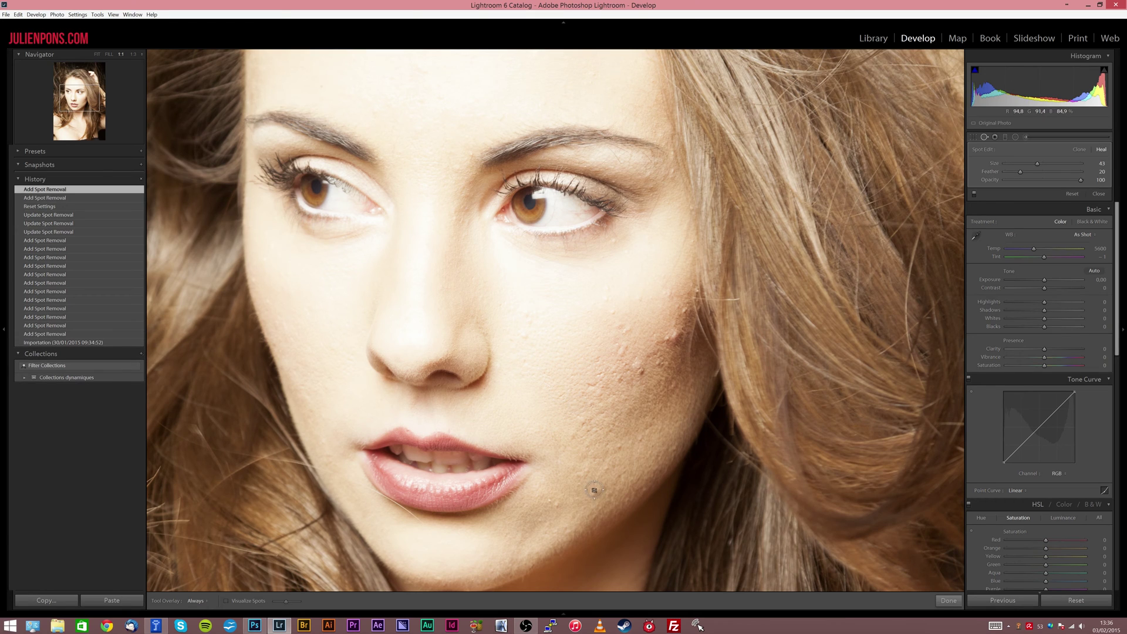
pyautogui.click(594, 479)
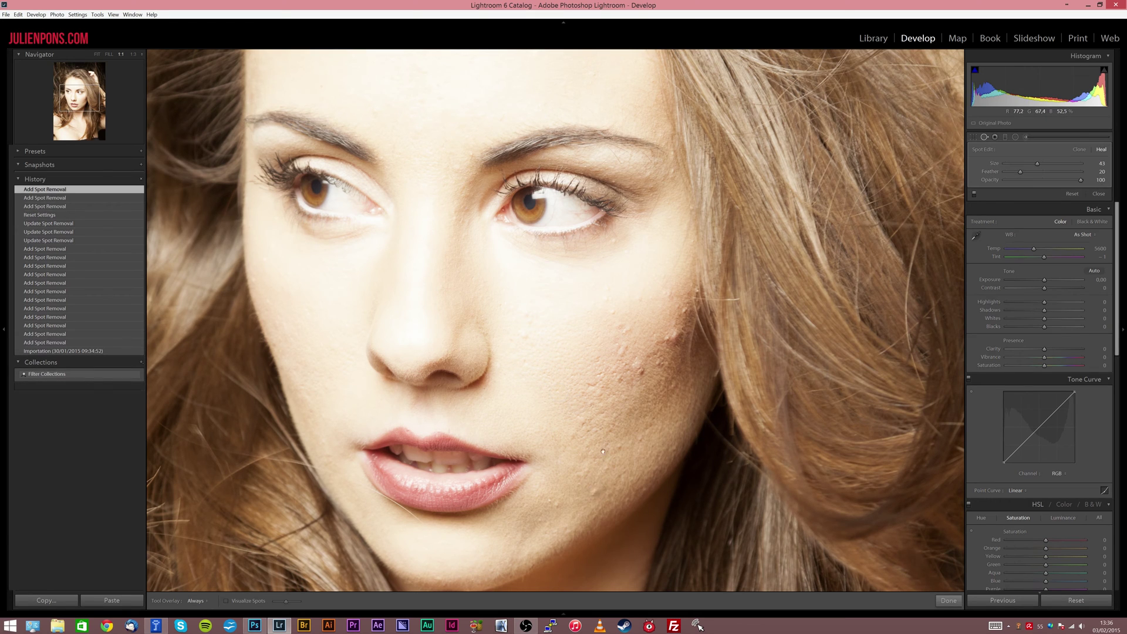
pyautogui.click(522, 339)
pyautogui.click(625, 333)
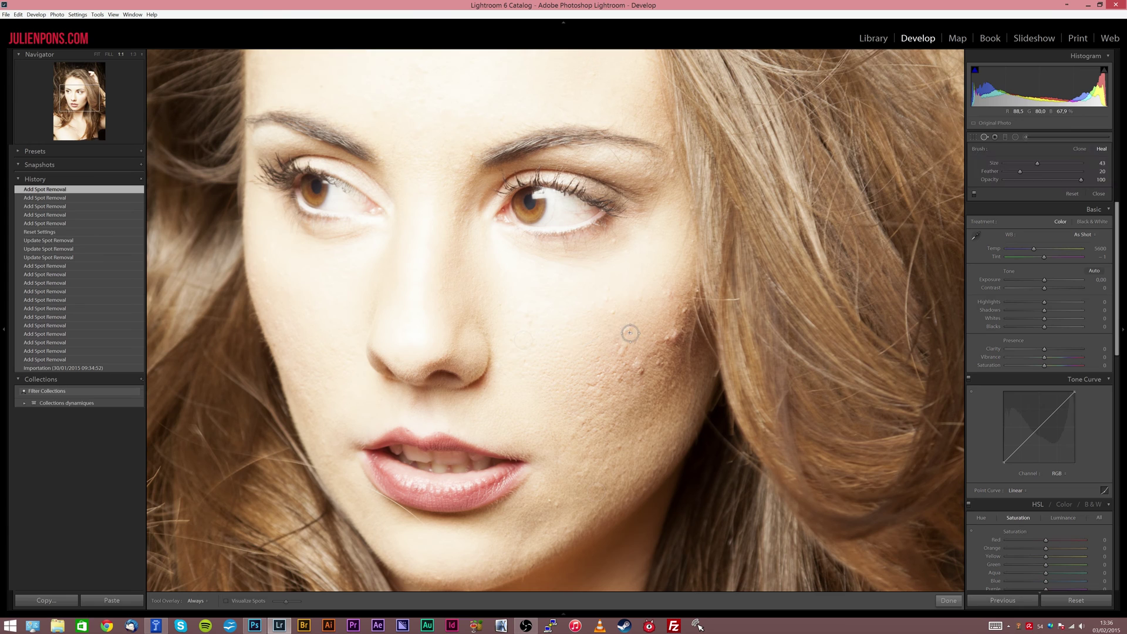
pyautogui.click(622, 348)
pyautogui.click(627, 367)
pyautogui.click(629, 378)
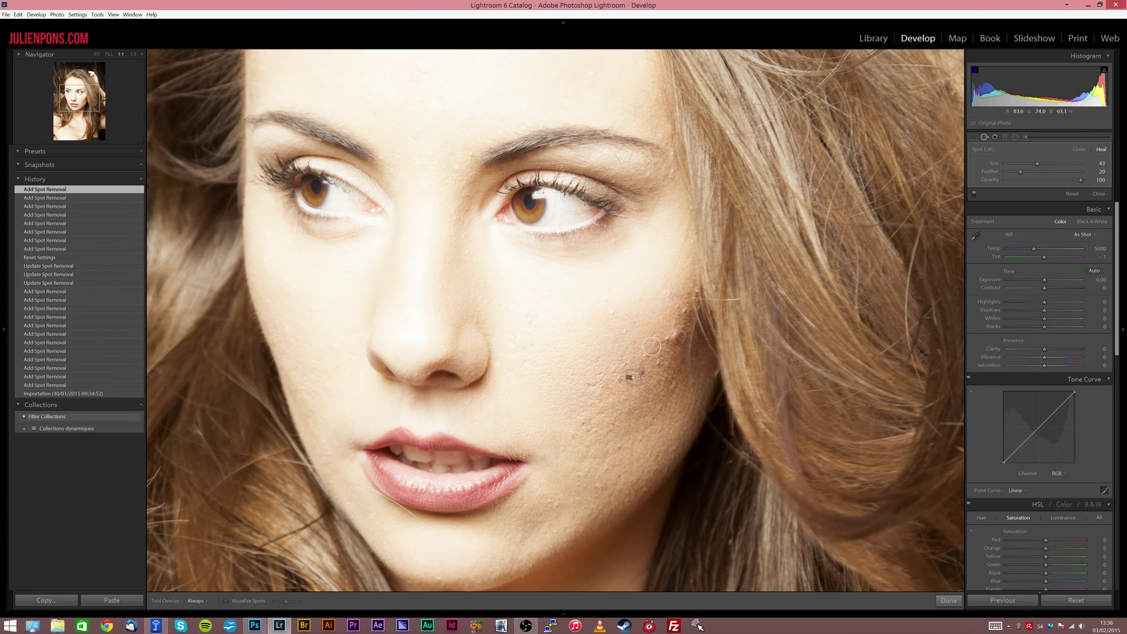
pyautogui.click(624, 377)
pyautogui.click(593, 382)
pyautogui.click(599, 372)
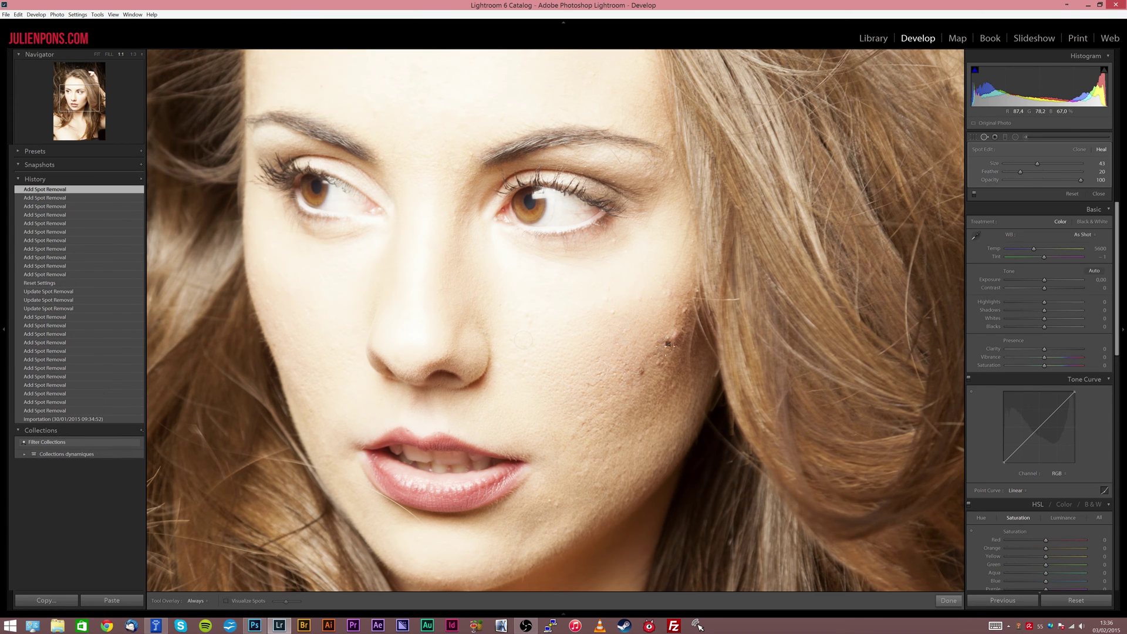
pyautogui.moveTo(686, 307); pyautogui.dragTo(669, 339)
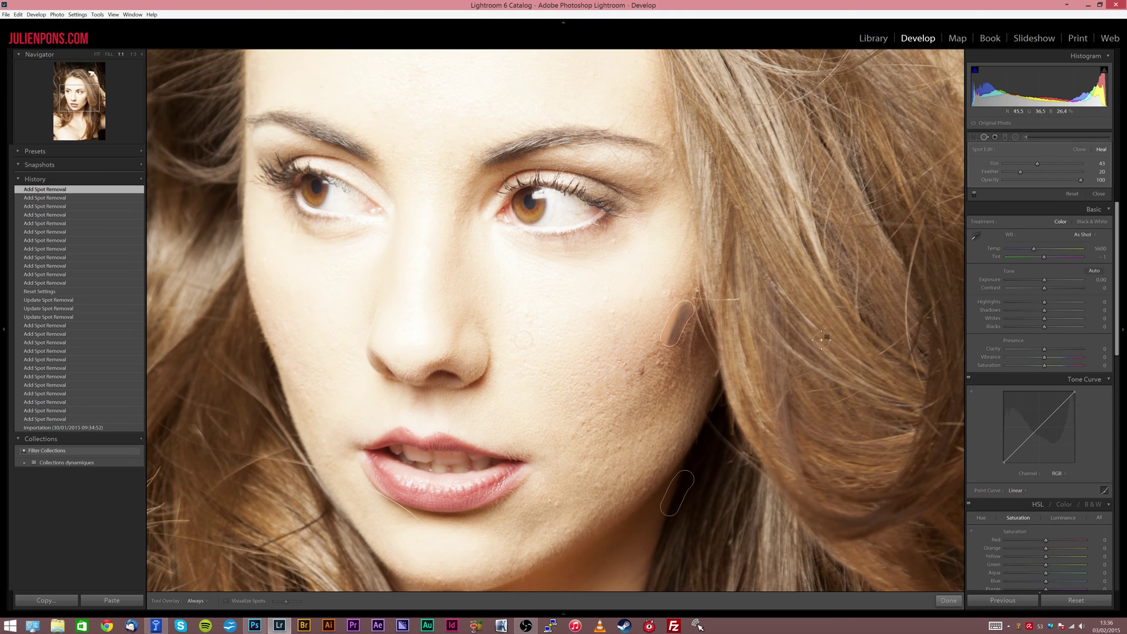
pyautogui.moveTo(823, 332); pyautogui.dragTo(743, 317)
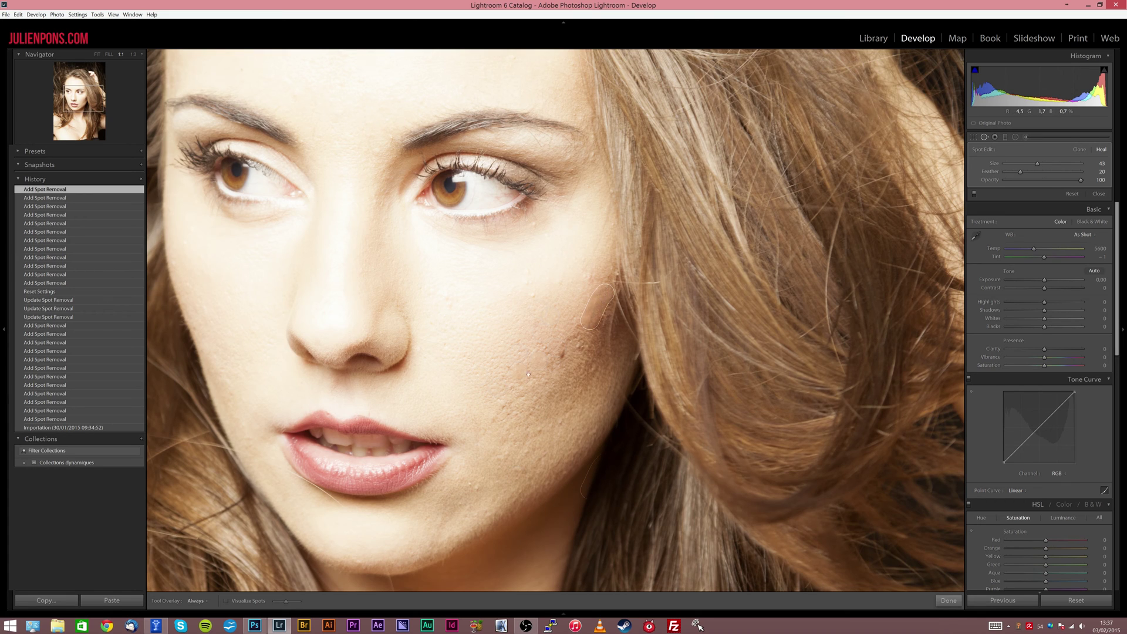
# Step: Adjust one existing heal spot, then heal two more blemishes on the upper cheek
pyautogui.click(561, 295)
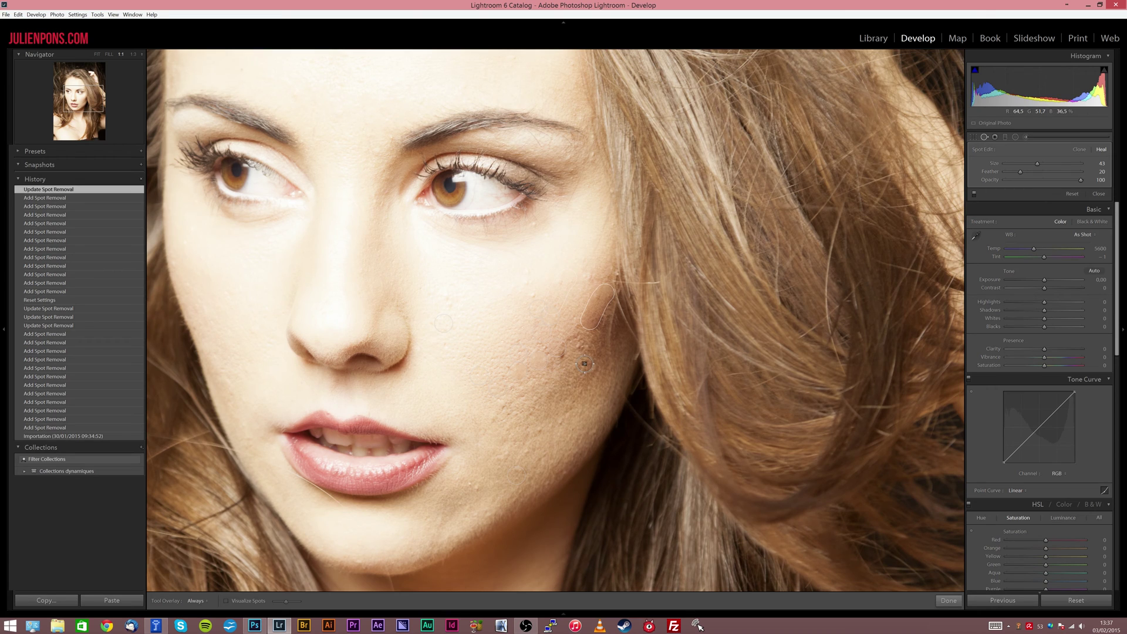
pyautogui.click(577, 343)
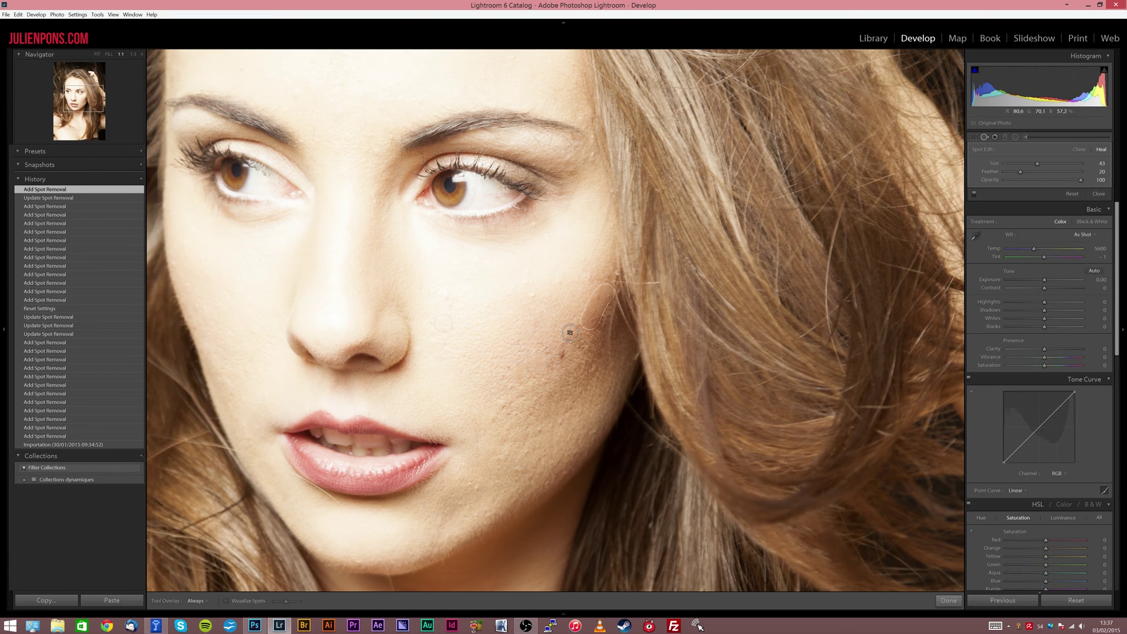
pyautogui.click(570, 333)
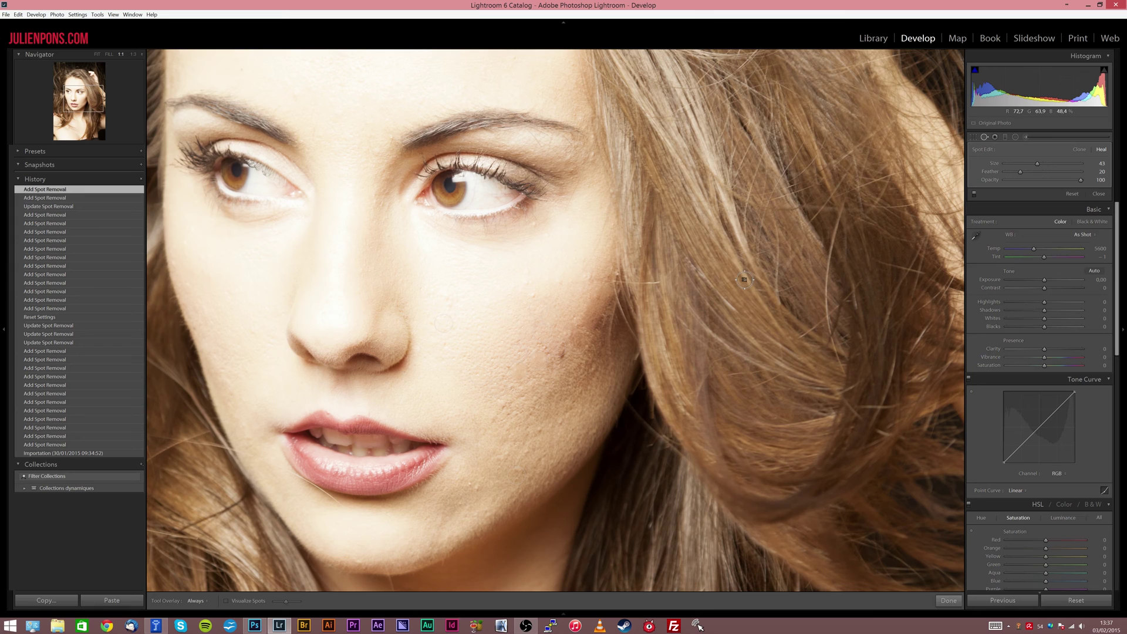
# Step: Delete an unwanted heal spot, add a short heal stroke, then remove the cheek spots inside a marquee
pyautogui.press('alt')
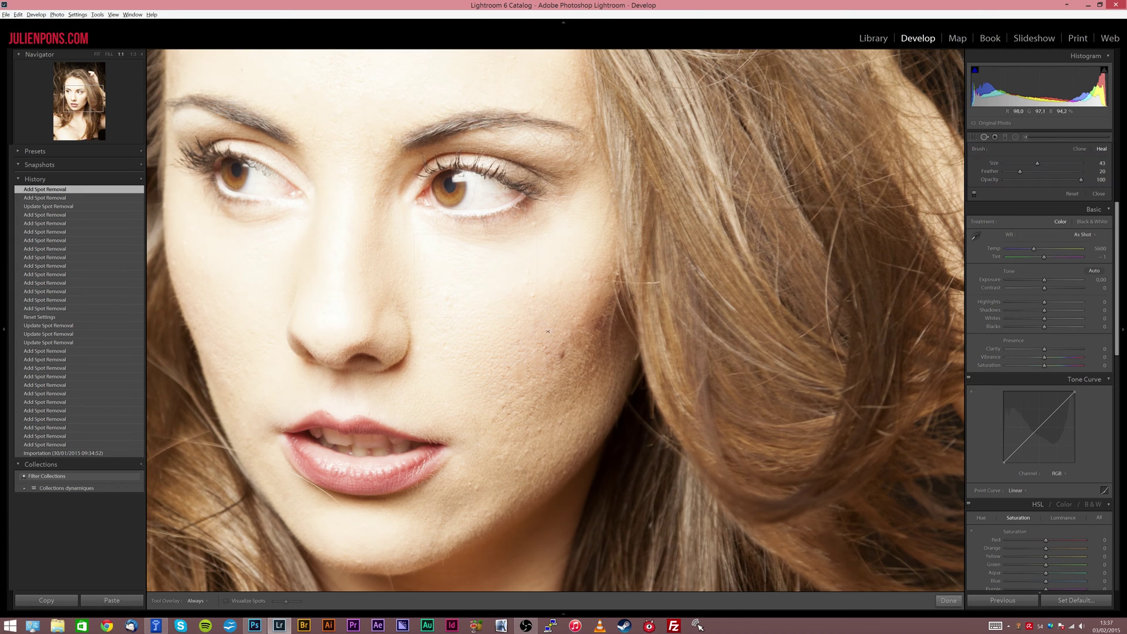
pyautogui.keyDown('alt'); pyautogui.click(590, 311); pyautogui.keyUp('alt')
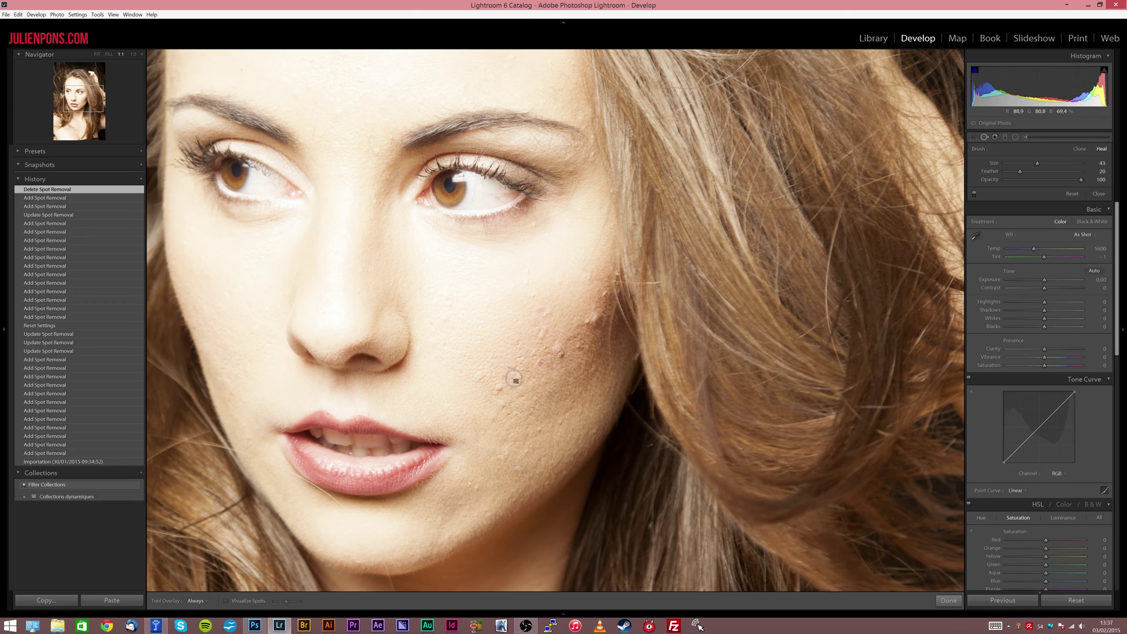
pyautogui.scroll(-3, 549, 320)
pyautogui.moveTo(536, 309)
pyautogui.mouseDown()
pyautogui.moveTo(551, 327)
pyautogui.moveTo(527, 308)
pyautogui.moveTo(529, 287)
pyautogui.moveTo(562, 326)
pyautogui.mouseUp()
pyautogui.press('alt')
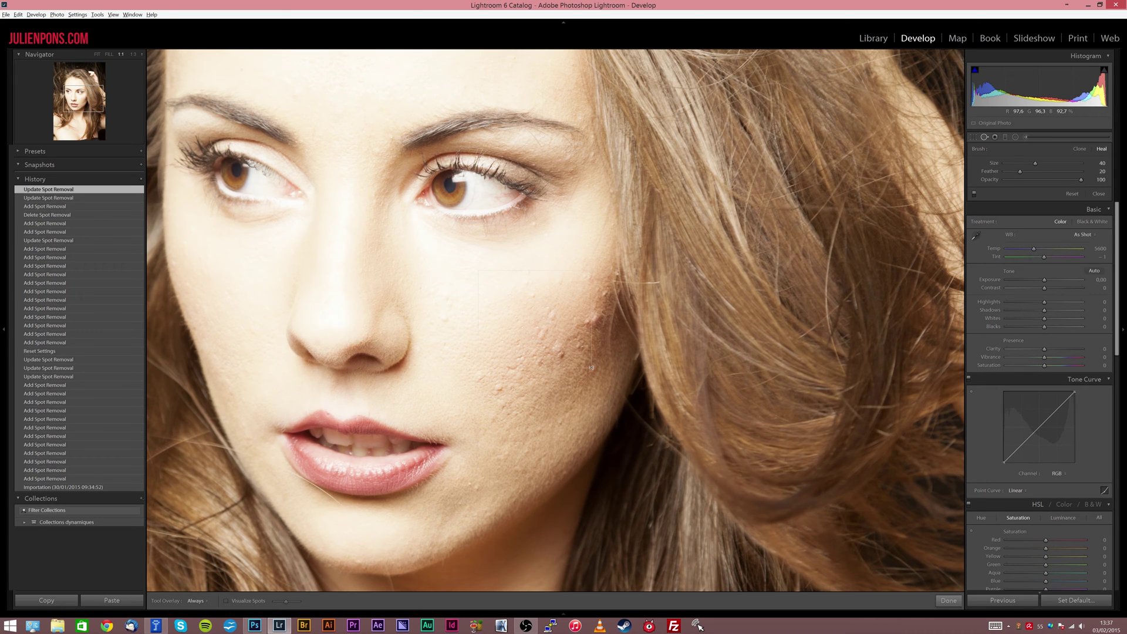
pyautogui.moveTo(591, 367); pyautogui.dragTo(591, 370)
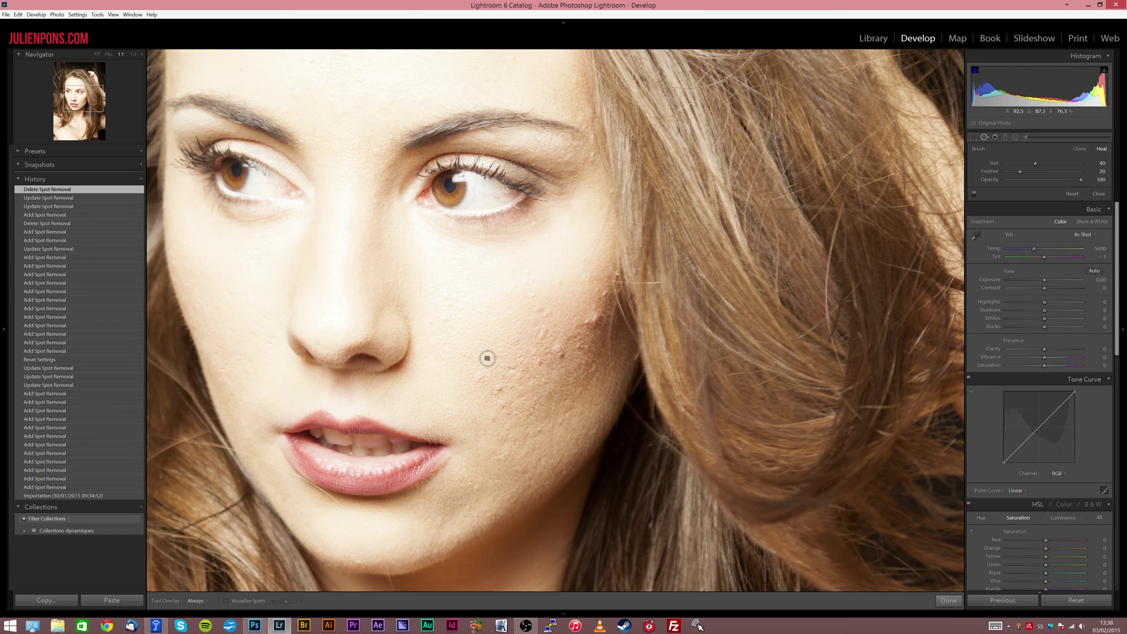
# Step: Heal six blemishes across the cheek, including one beside the nose
pyautogui.scroll(-4, 437, 238)
pyautogui.click(478, 376)
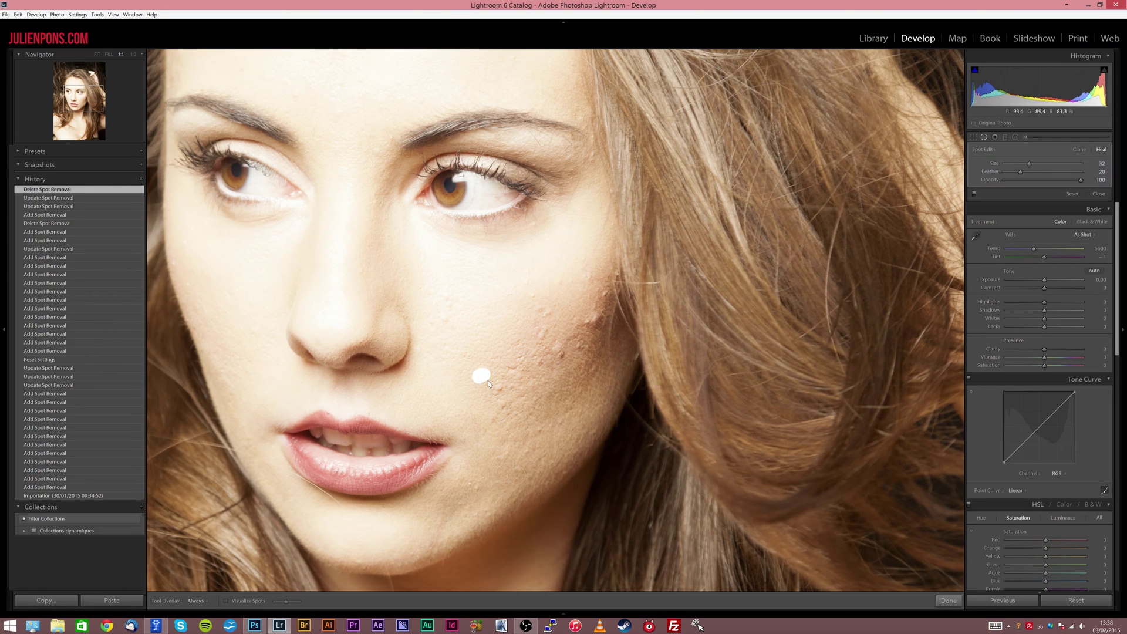
pyautogui.click(512, 369)
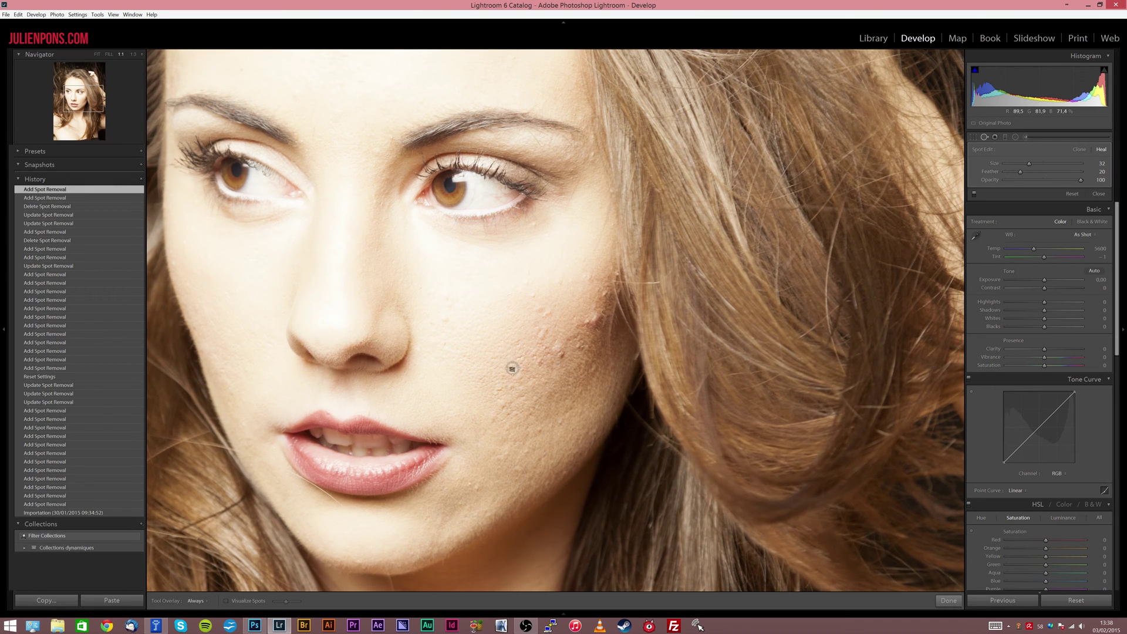
pyautogui.click(524, 353)
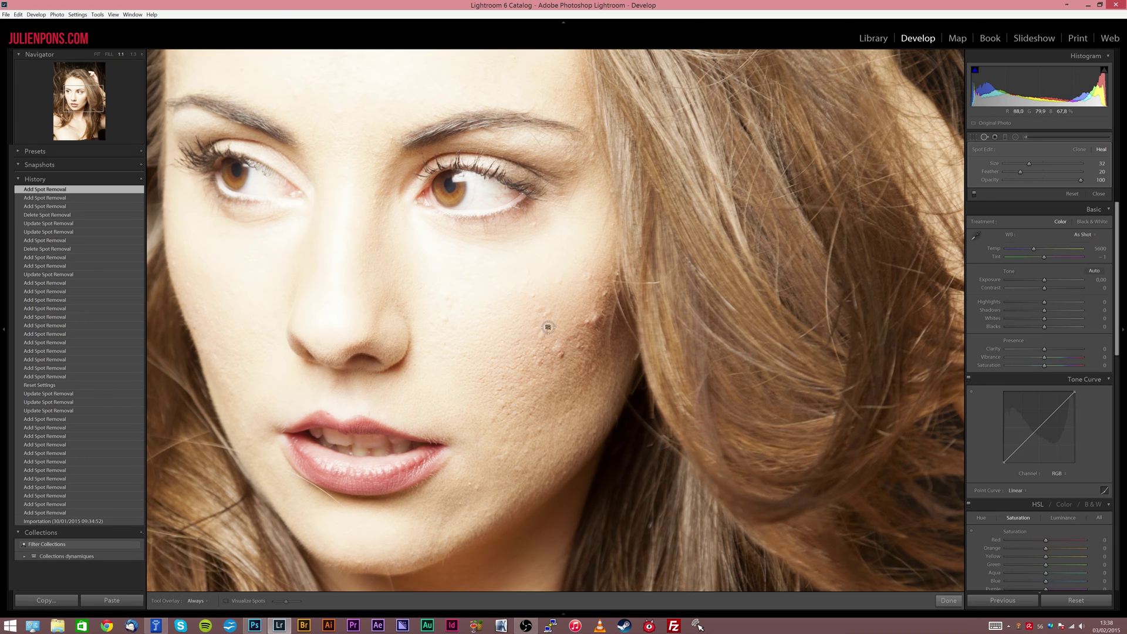
pyautogui.click(536, 294)
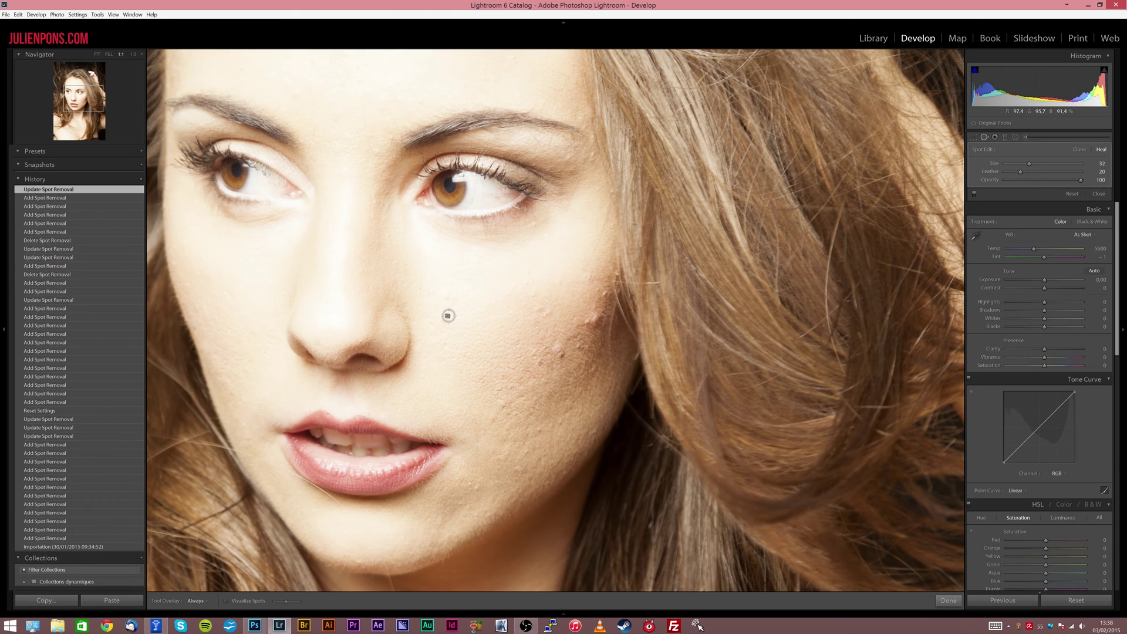
pyautogui.click(562, 349)
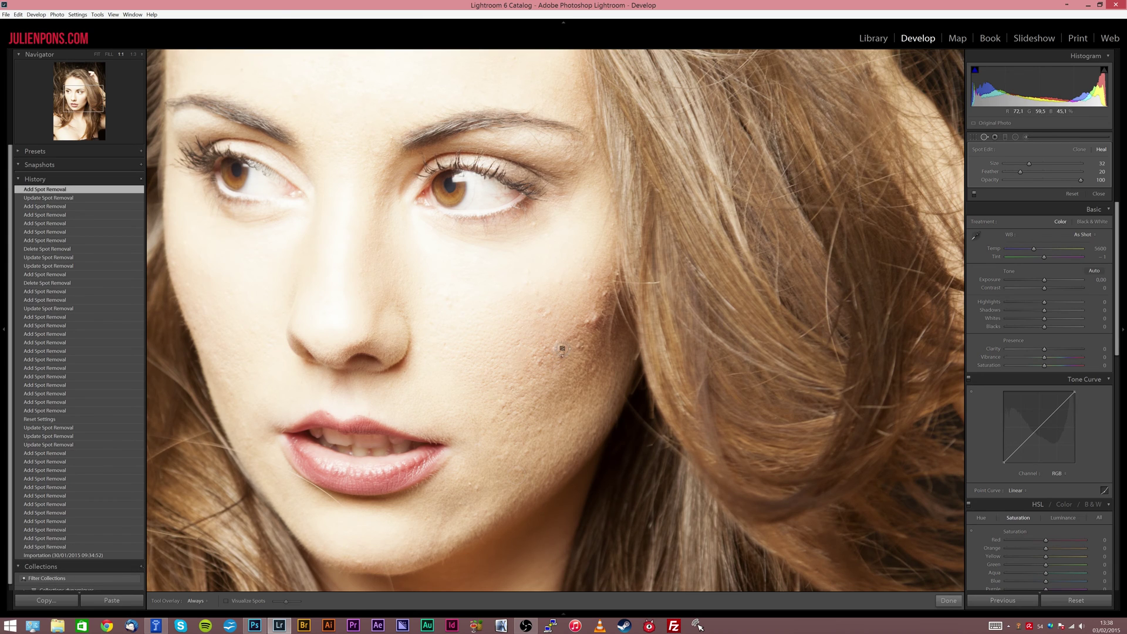
pyautogui.click(558, 350)
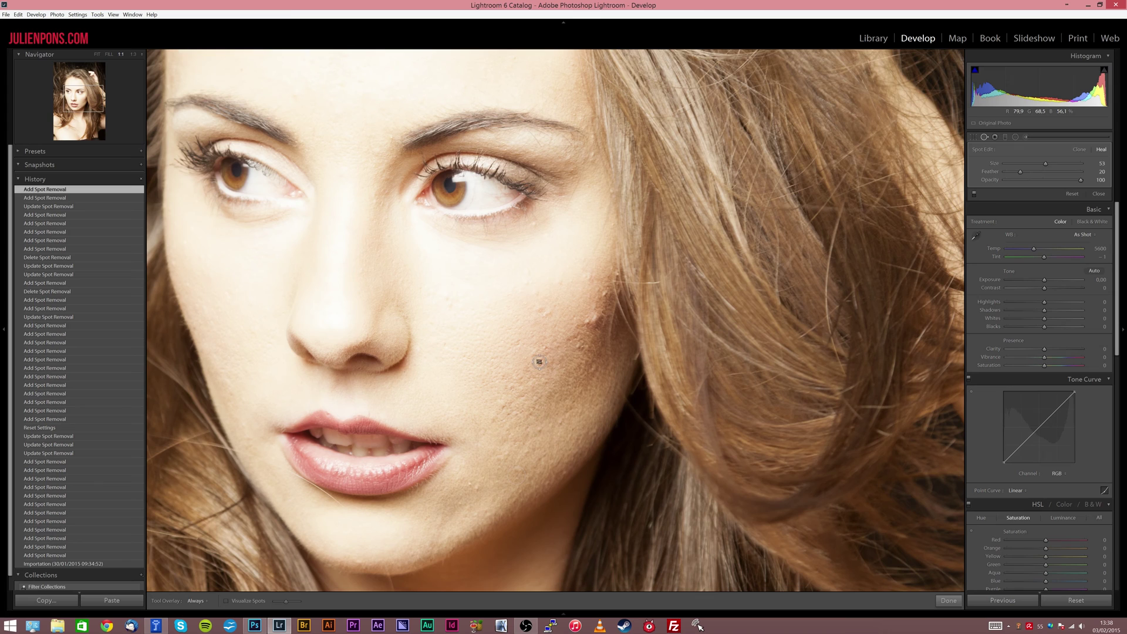
# Step: Heal more lower and outer cheek blemishes, moving their sources onto clean skin
pyautogui.scroll(-4, 536, 358)
pyautogui.click(535, 382)
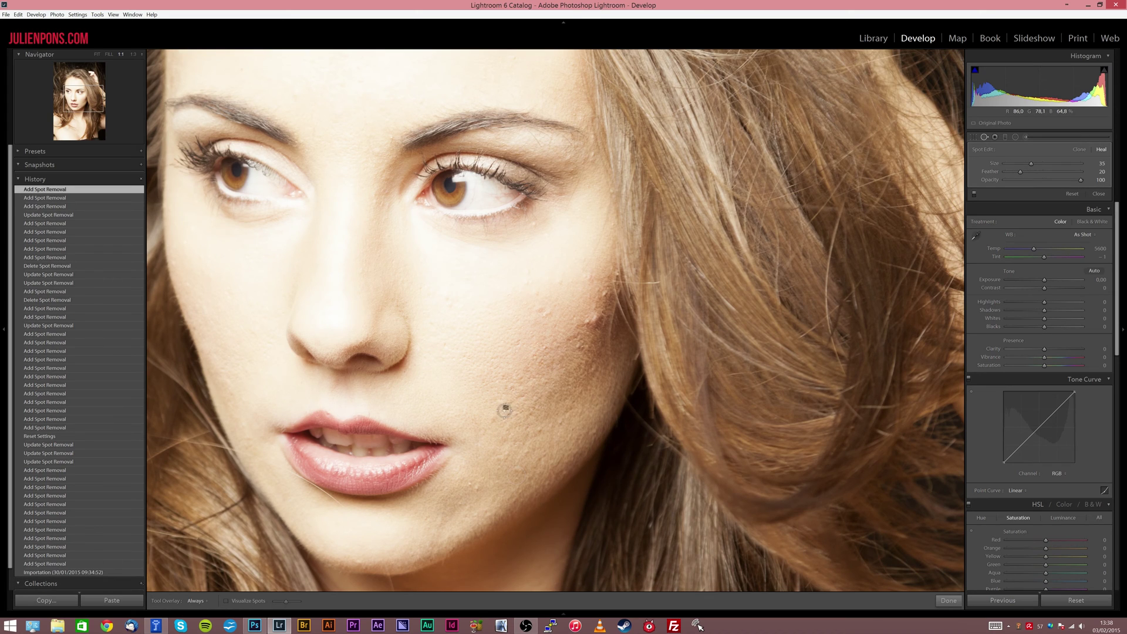
pyautogui.click(573, 344)
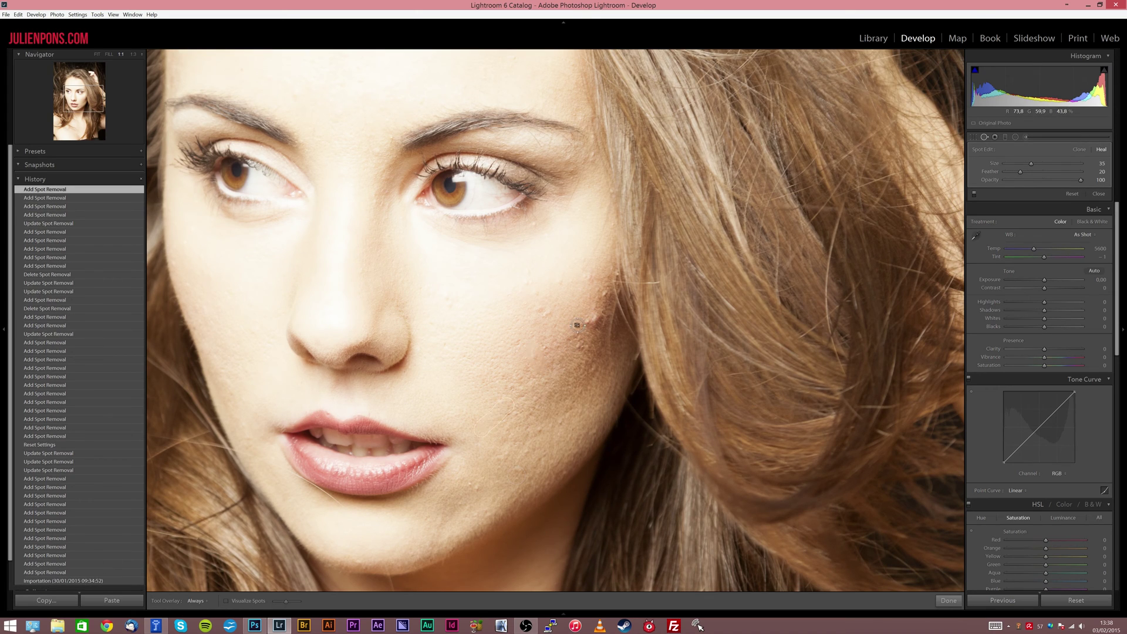
pyautogui.scroll(-1, 578, 324)
pyautogui.click(592, 320)
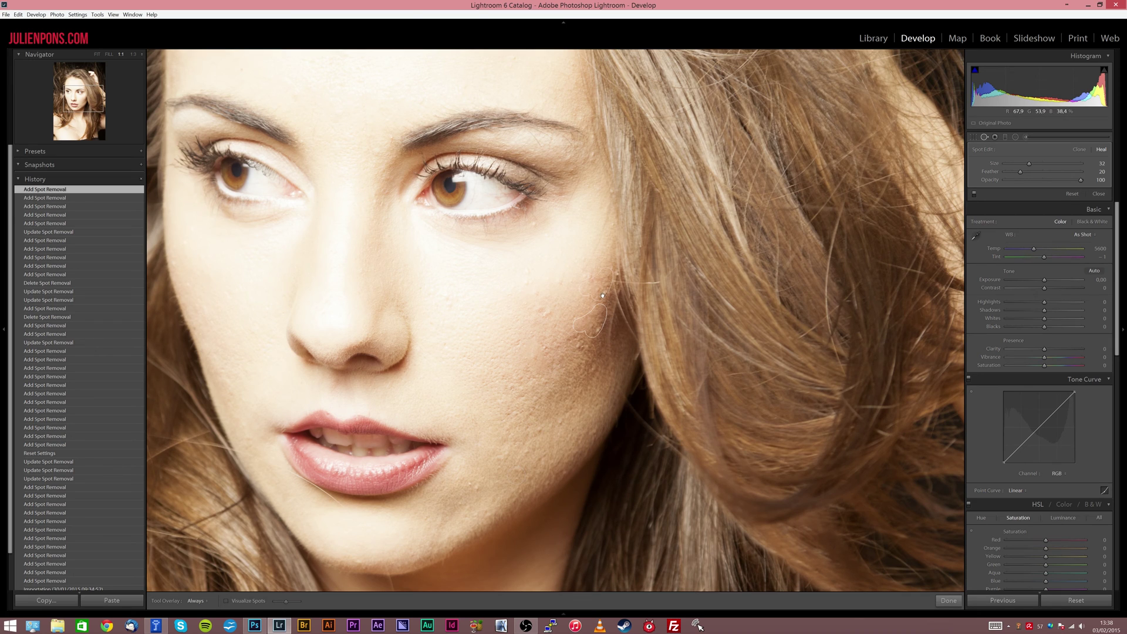
pyautogui.moveTo(594, 287); pyautogui.dragTo(579, 303)
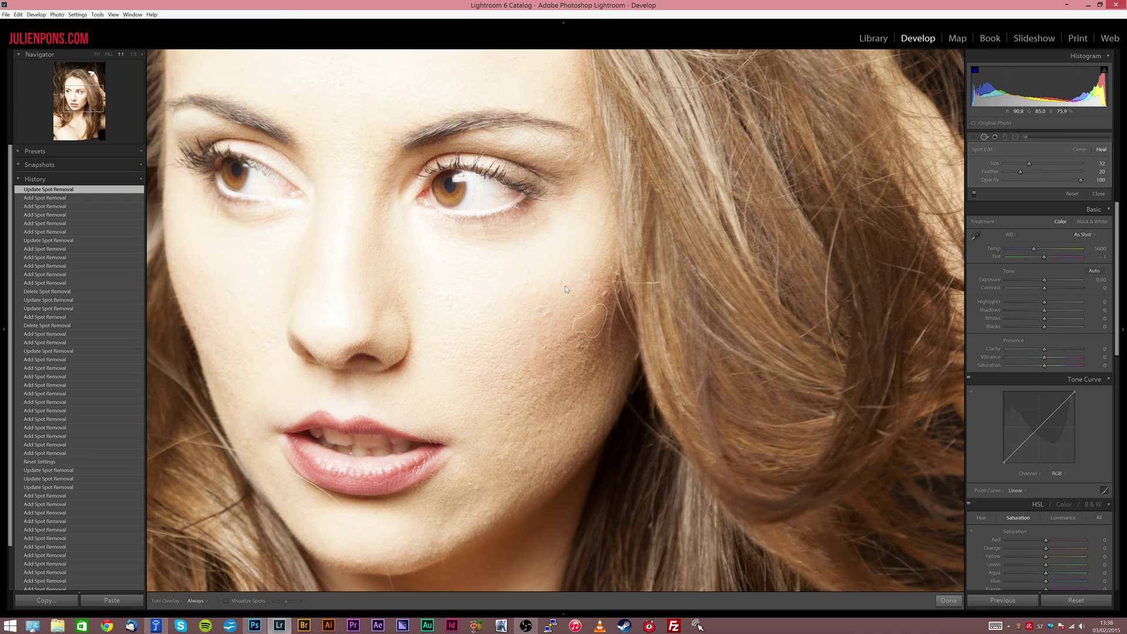
pyautogui.click(562, 283)
pyautogui.click(543, 291)
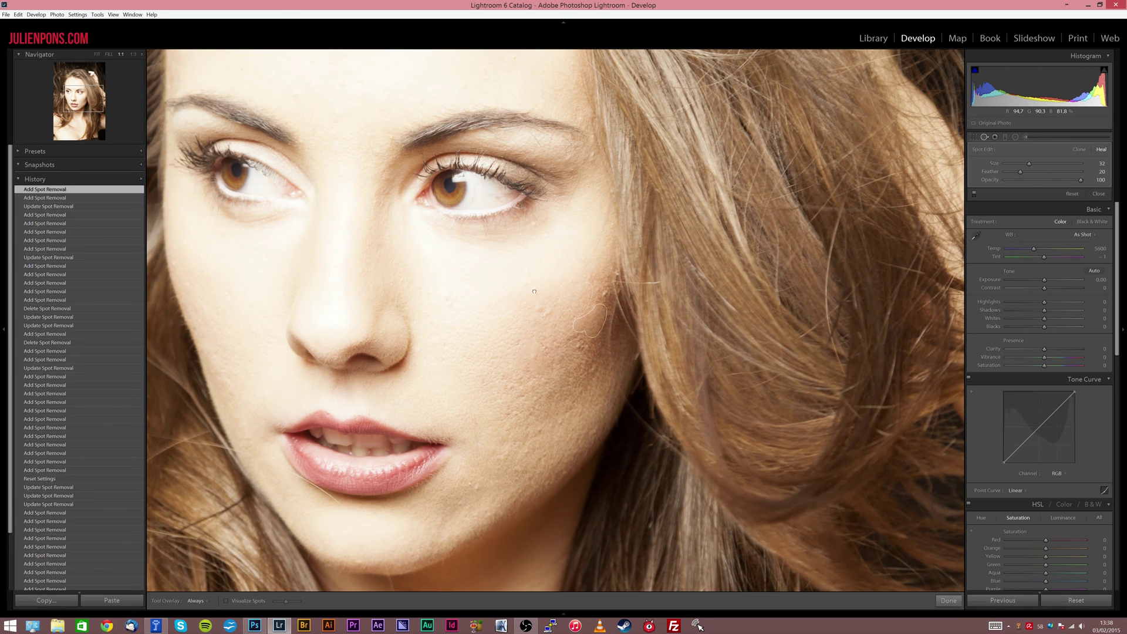
pyautogui.moveTo(542, 291); pyautogui.dragTo(591, 311)
# Step: Heal spots near the jaw and resample an existing cheek spot from cleaner skin
pyautogui.click(579, 341)
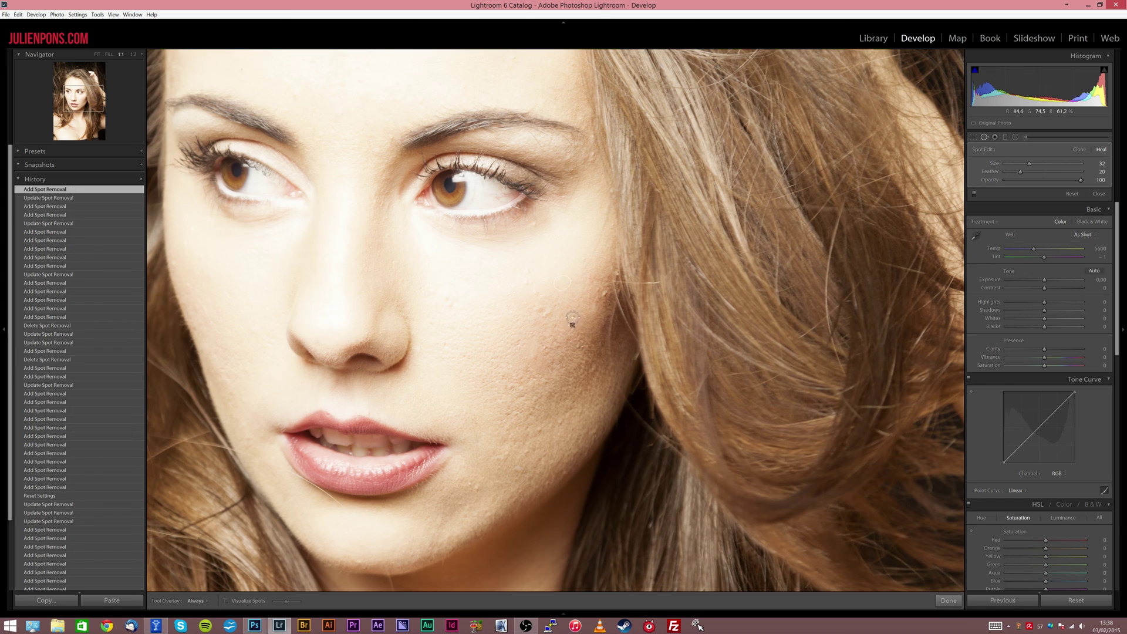
pyautogui.click(619, 332)
pyautogui.click(625, 448)
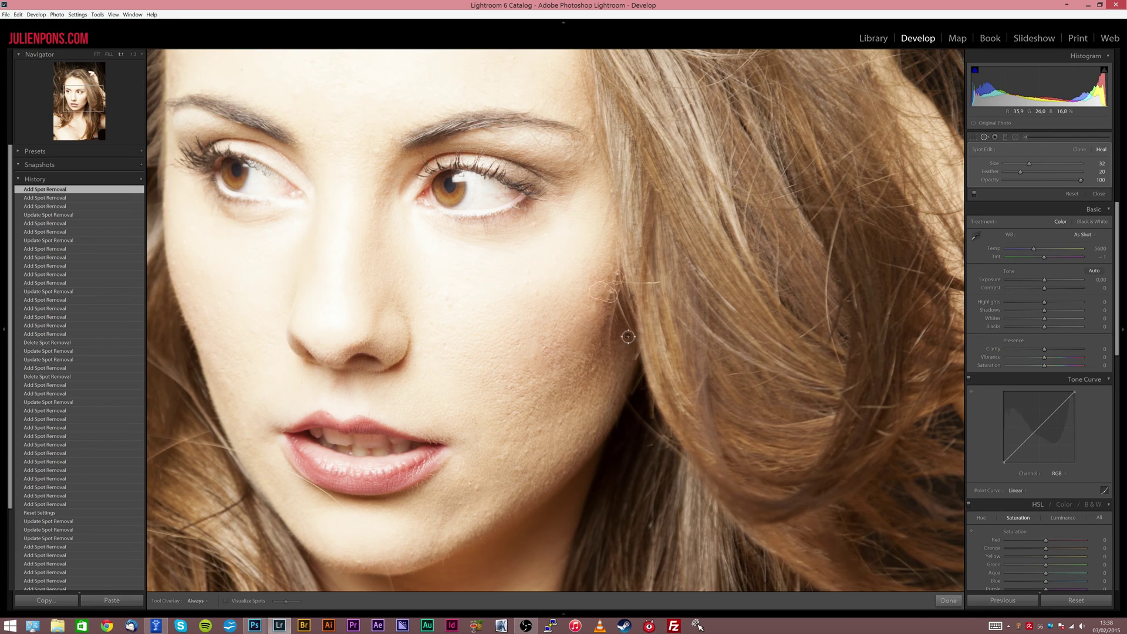
pyautogui.click(594, 288)
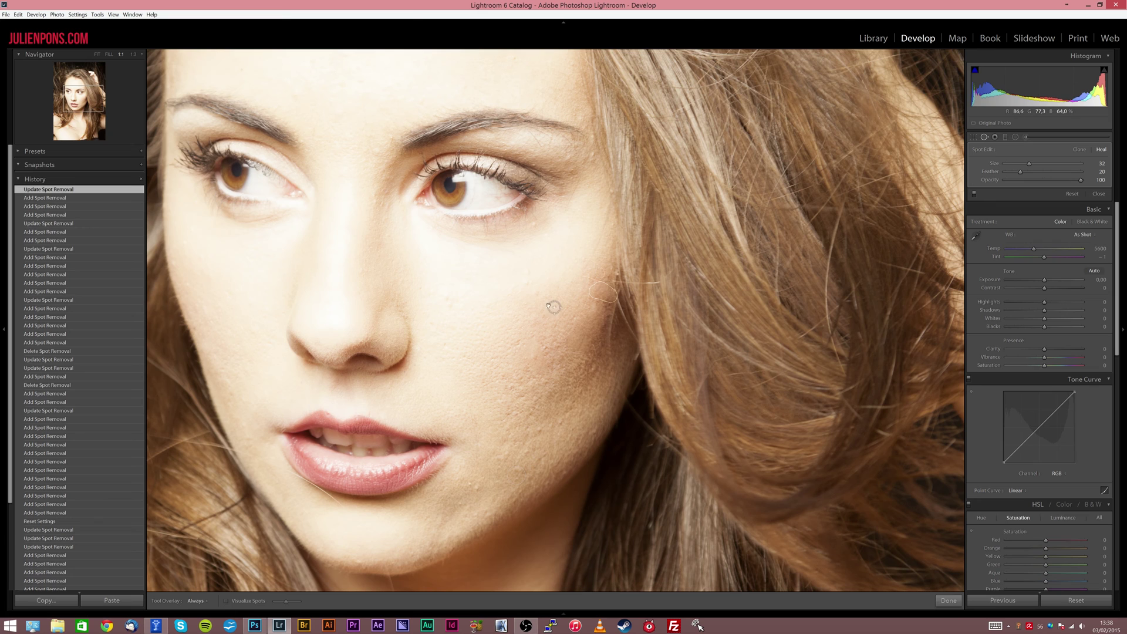
pyautogui.moveTo(553, 306); pyautogui.dragTo(533, 293)
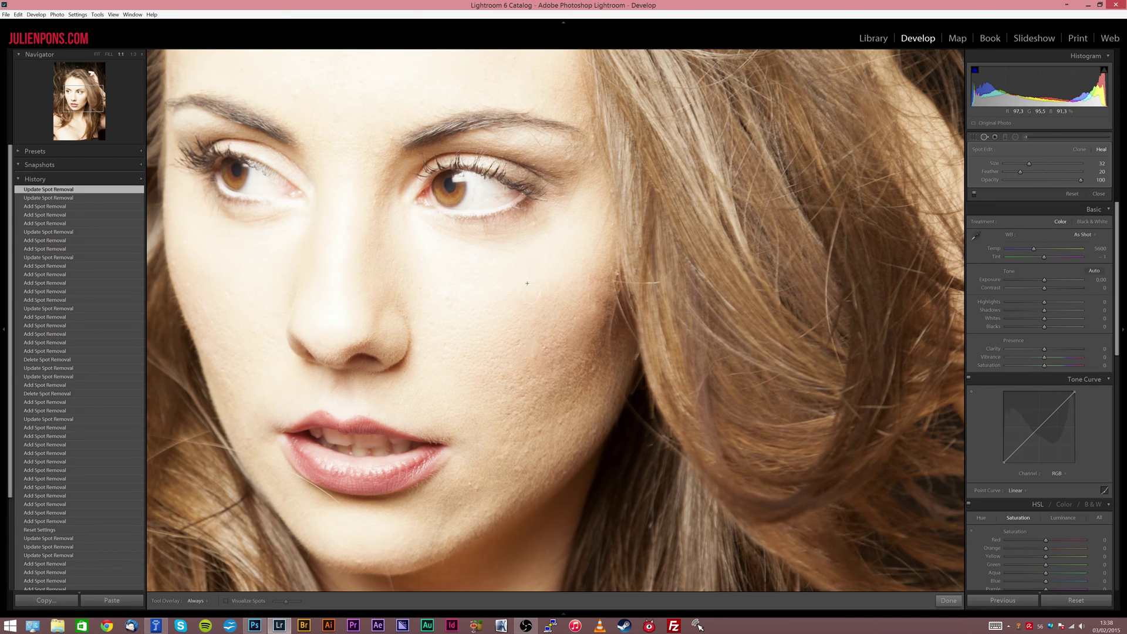
pyautogui.click(383, 282)
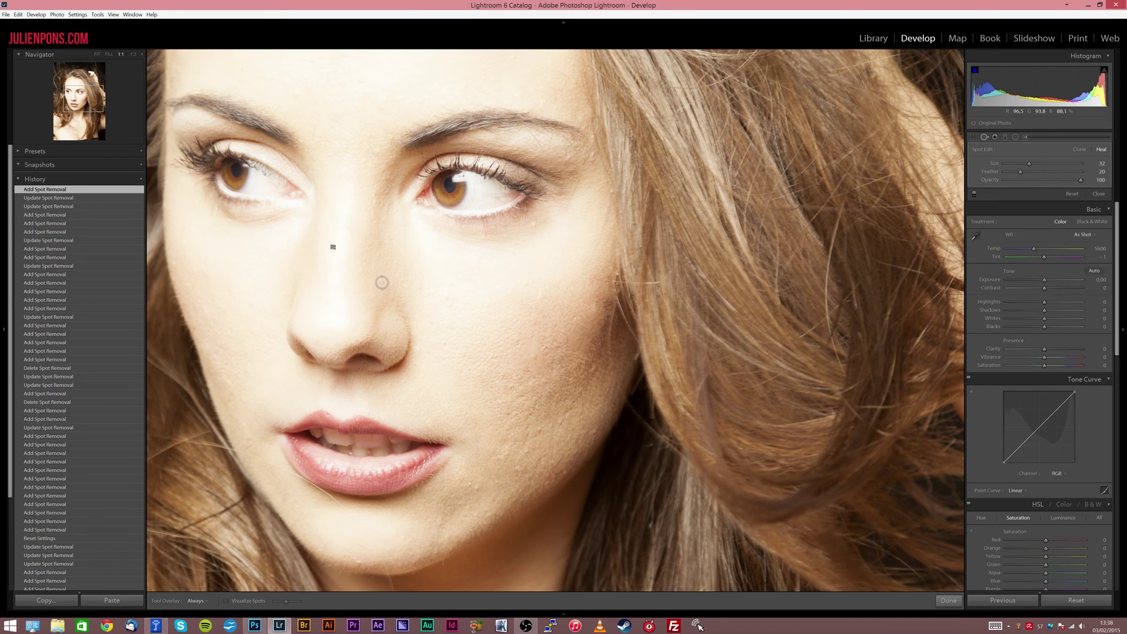
# Step: Undo a poor under-eye heal and shrink the heal brush to size 21
pyautogui.click(256, 223)
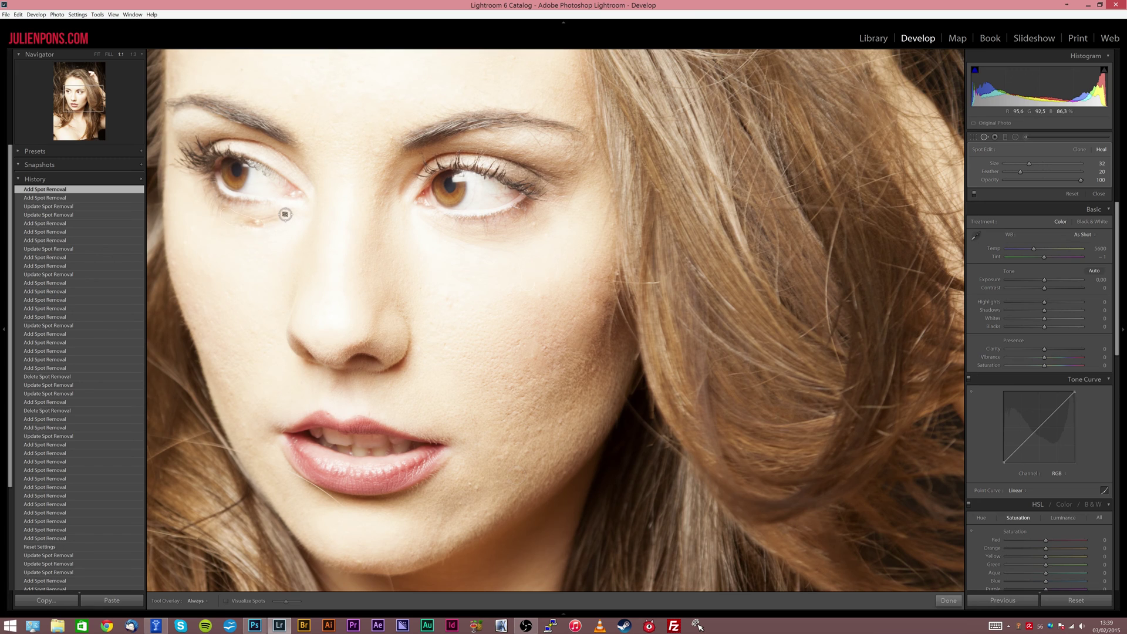
pyautogui.moveTo(243, 222); pyautogui.dragTo(241, 226)
pyautogui.hotkey('ctrl', 'z')
pyautogui.hotkey('ctrl', 'z')
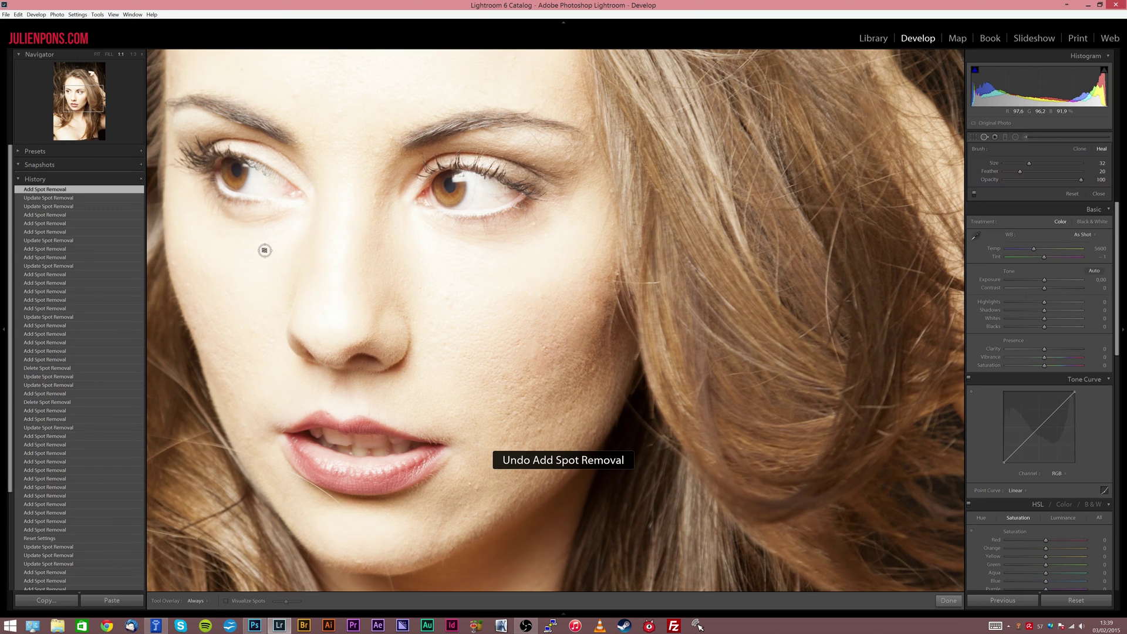
pyautogui.scroll(-4, 257, 232)
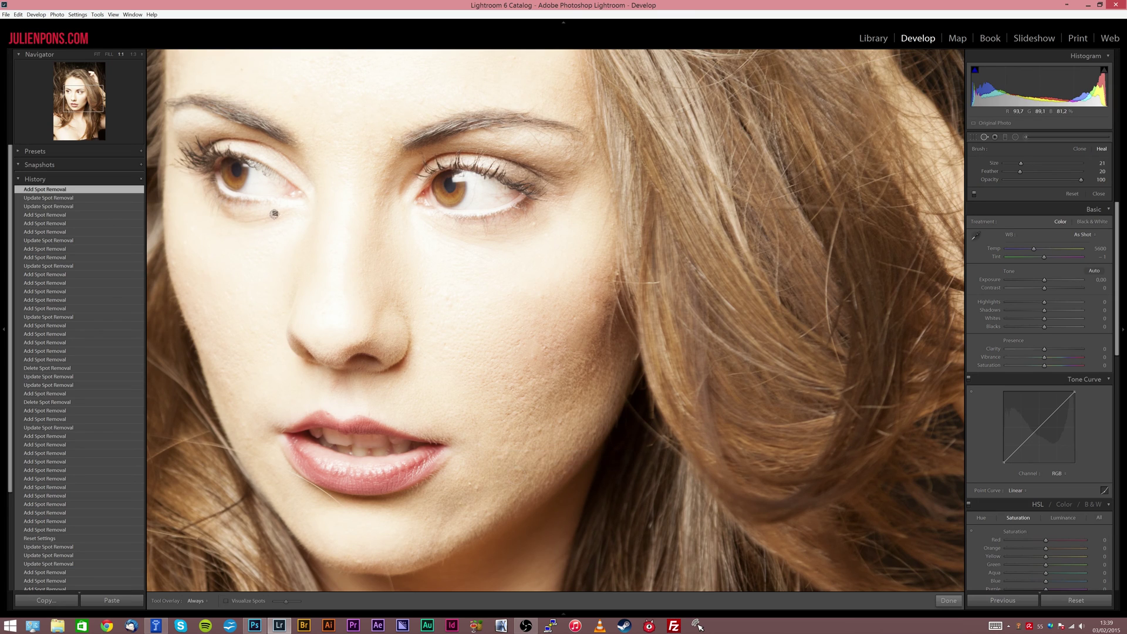
pyautogui.click(266, 217)
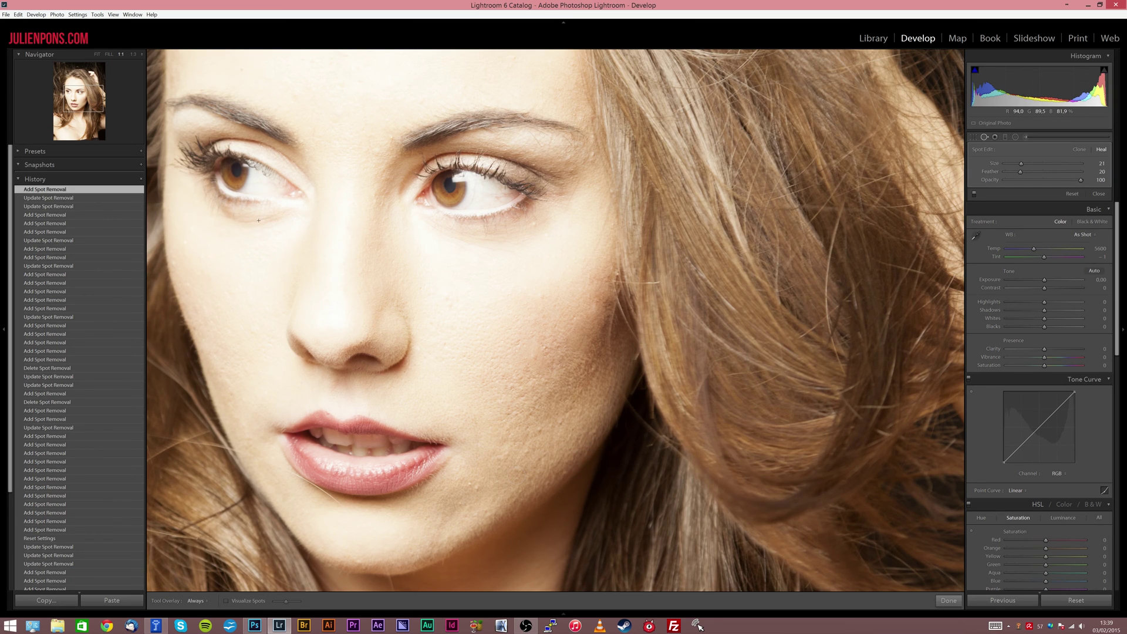
# Step: Heal two spots under each eye and three more blemishes on the lower cheek
pyautogui.click(237, 220)
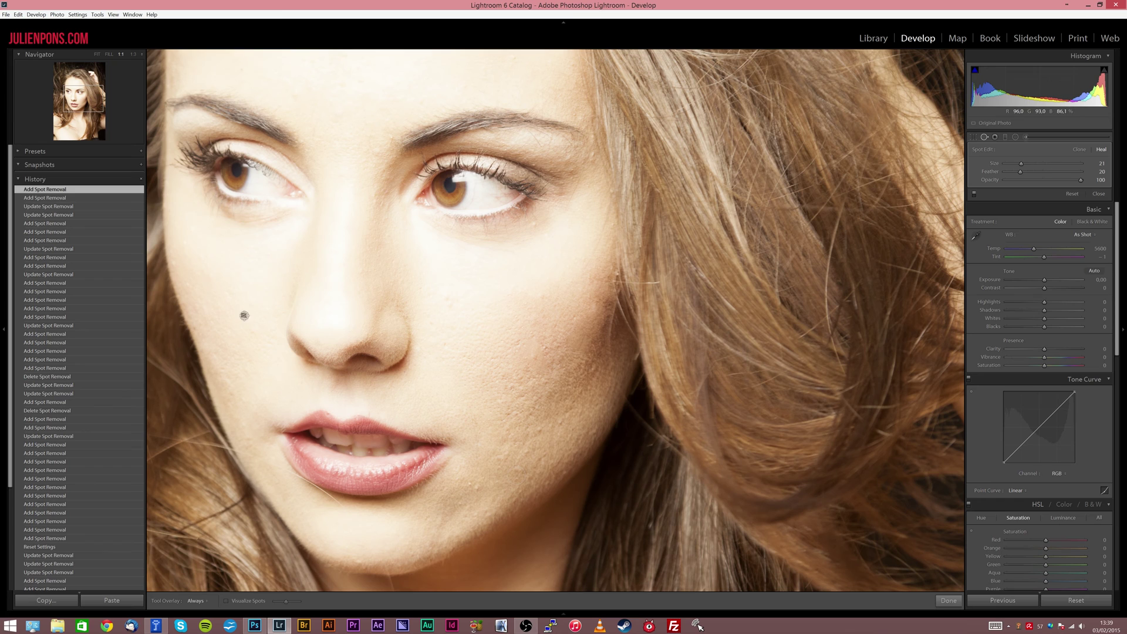
pyautogui.click(272, 220)
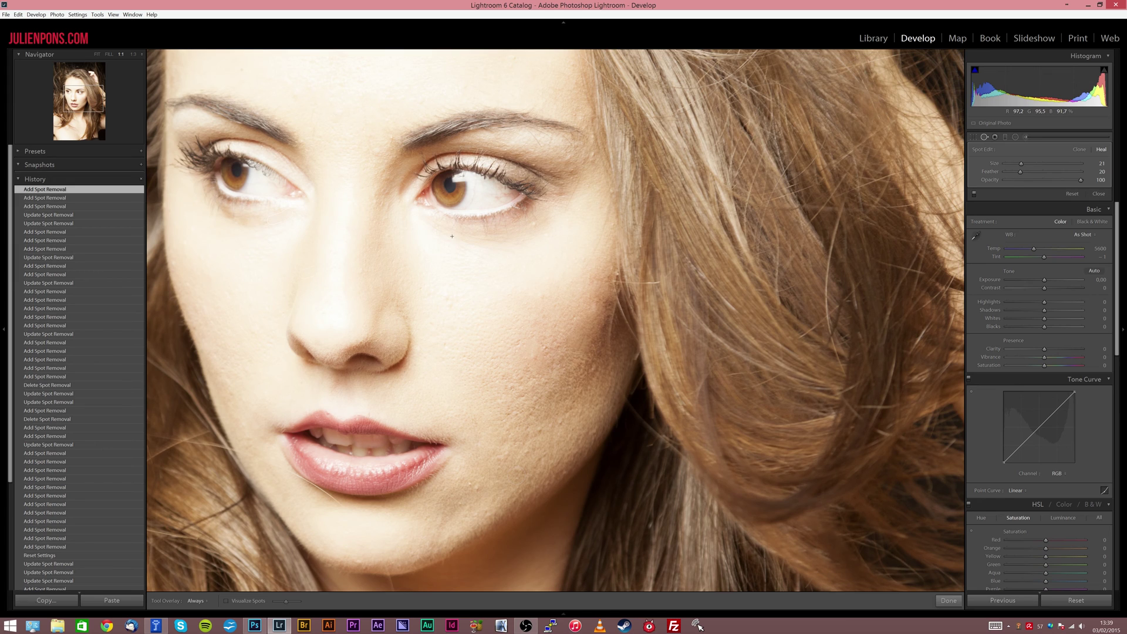
pyautogui.click(493, 251)
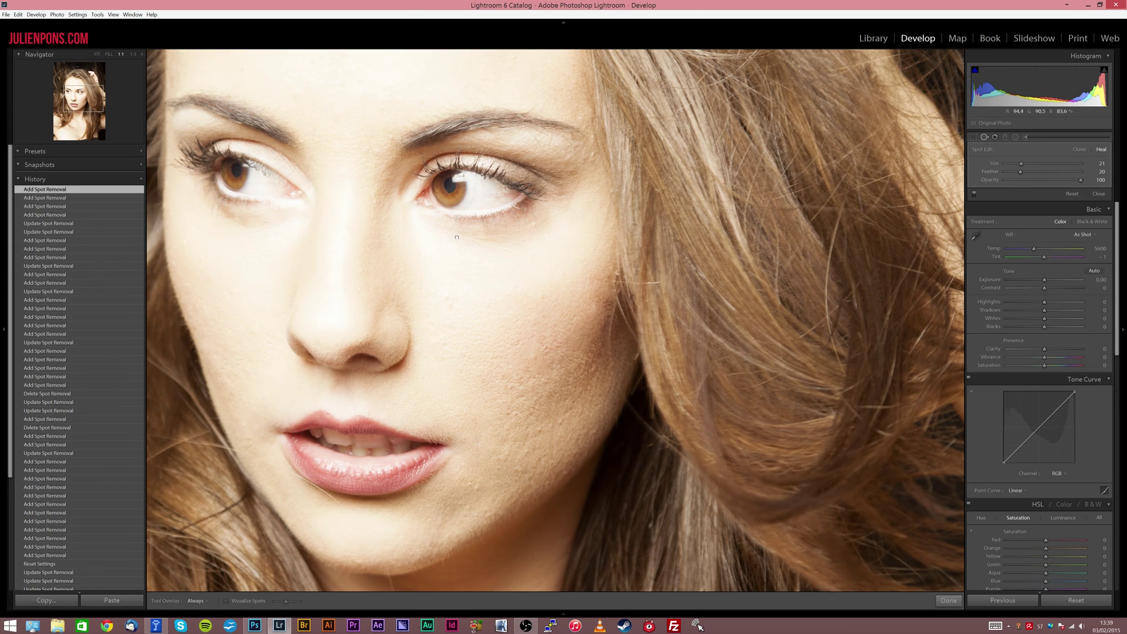
pyautogui.moveTo(456, 237); pyautogui.dragTo(488, 268)
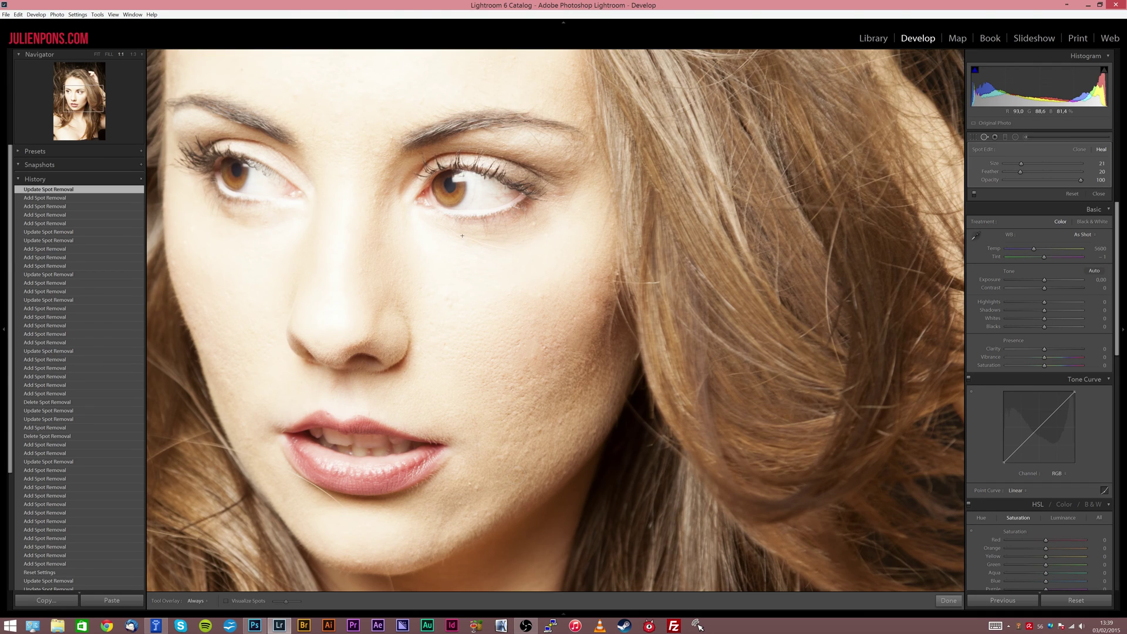
pyautogui.click(492, 265)
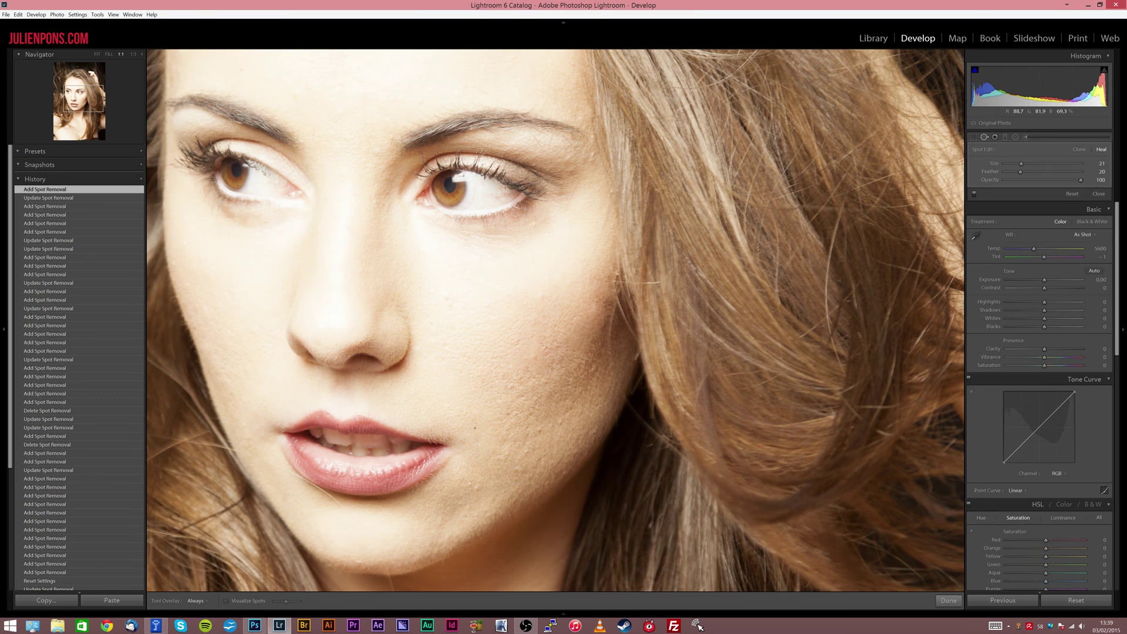
pyautogui.click(481, 484)
pyautogui.click(513, 491)
pyautogui.click(516, 344)
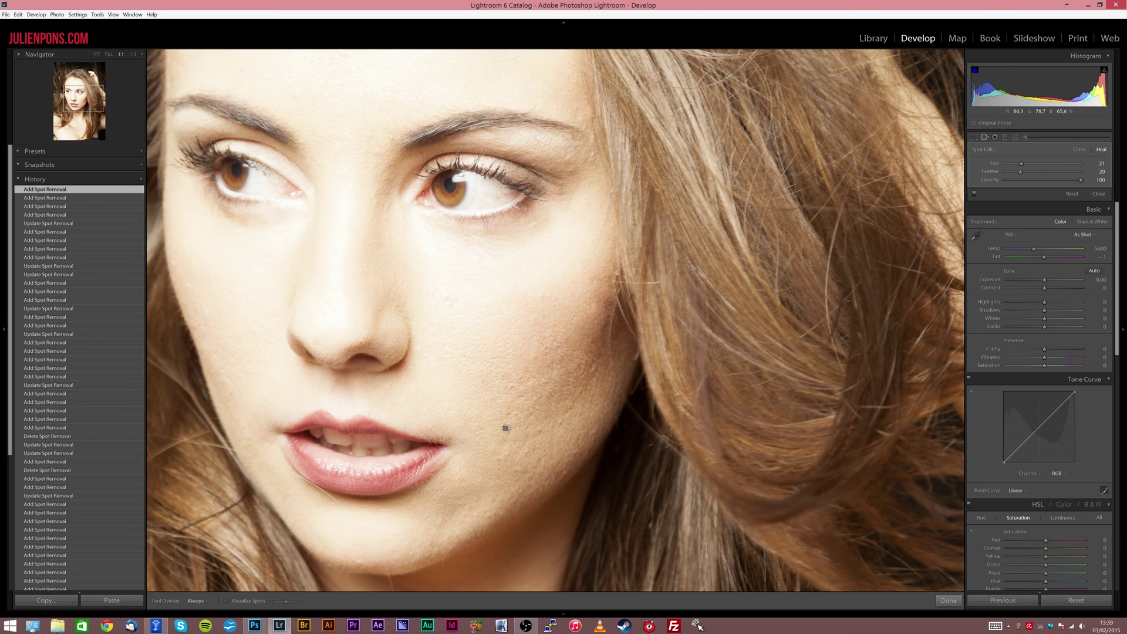
# Step: Close Spot Removal and compare before and after at 1:1 around the eyes with panels hidden
pyautogui.press('z')
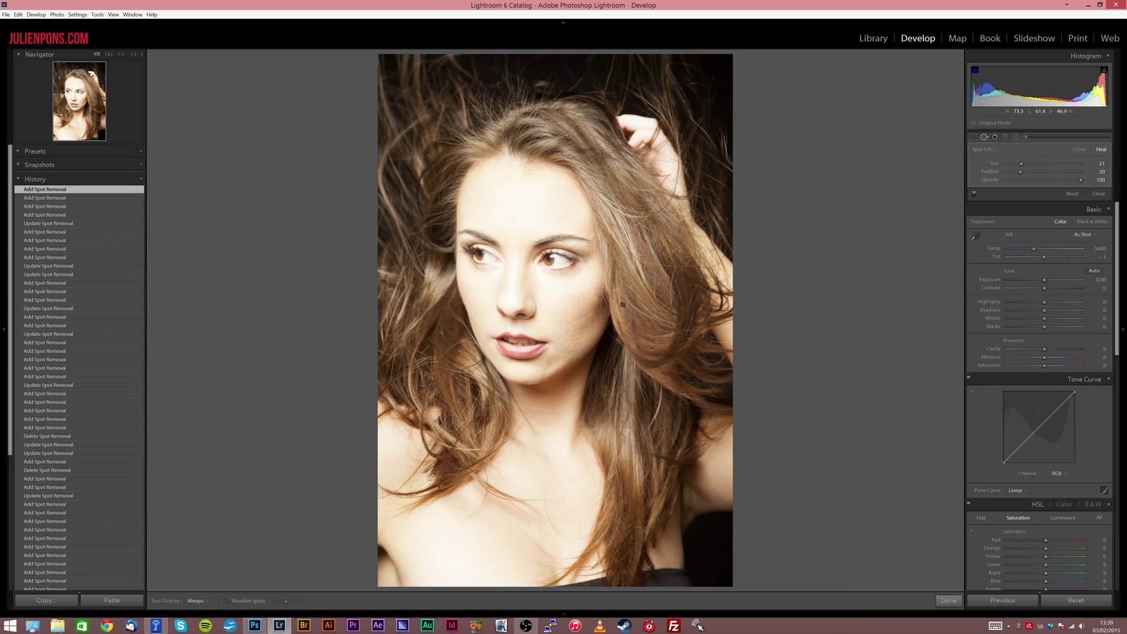
pyautogui.click(949, 600)
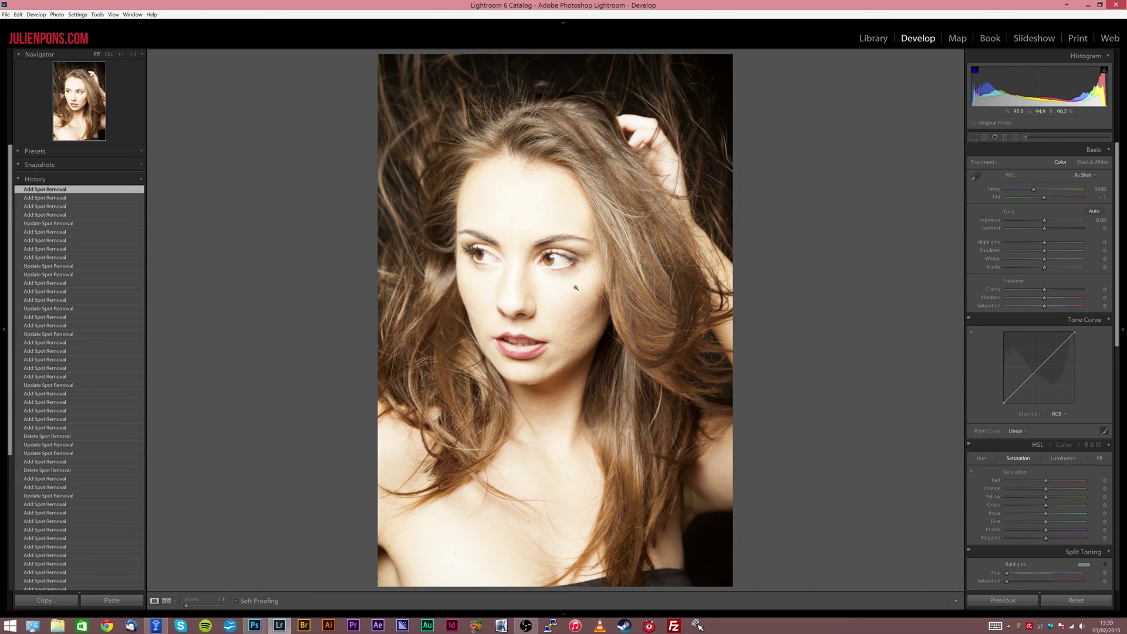
pyautogui.press('y')
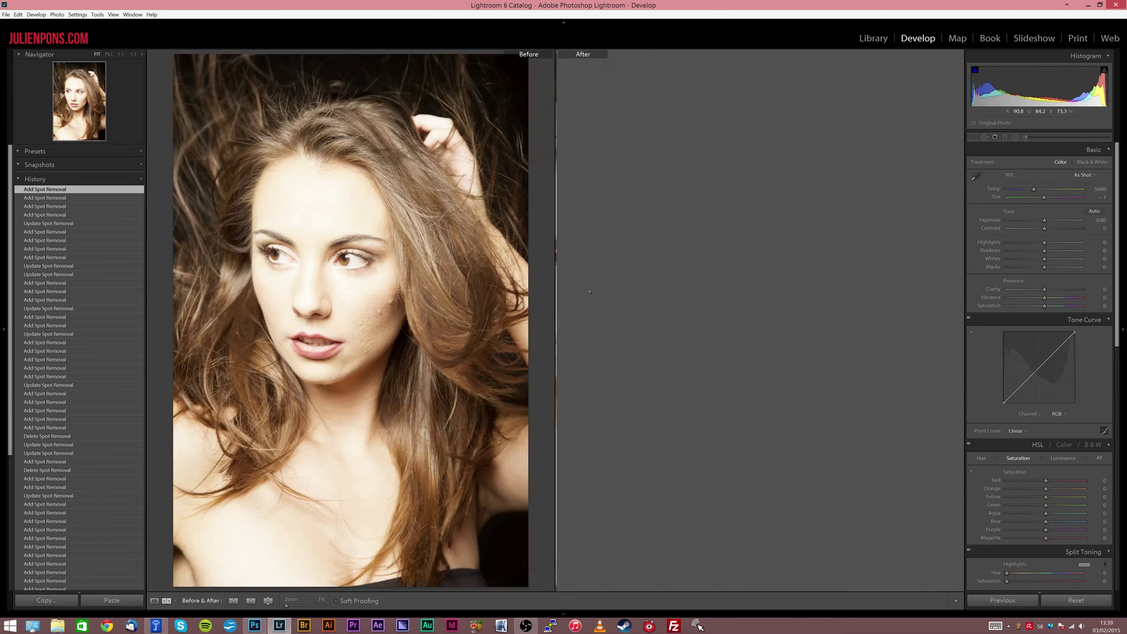
pyautogui.click(787, 319)
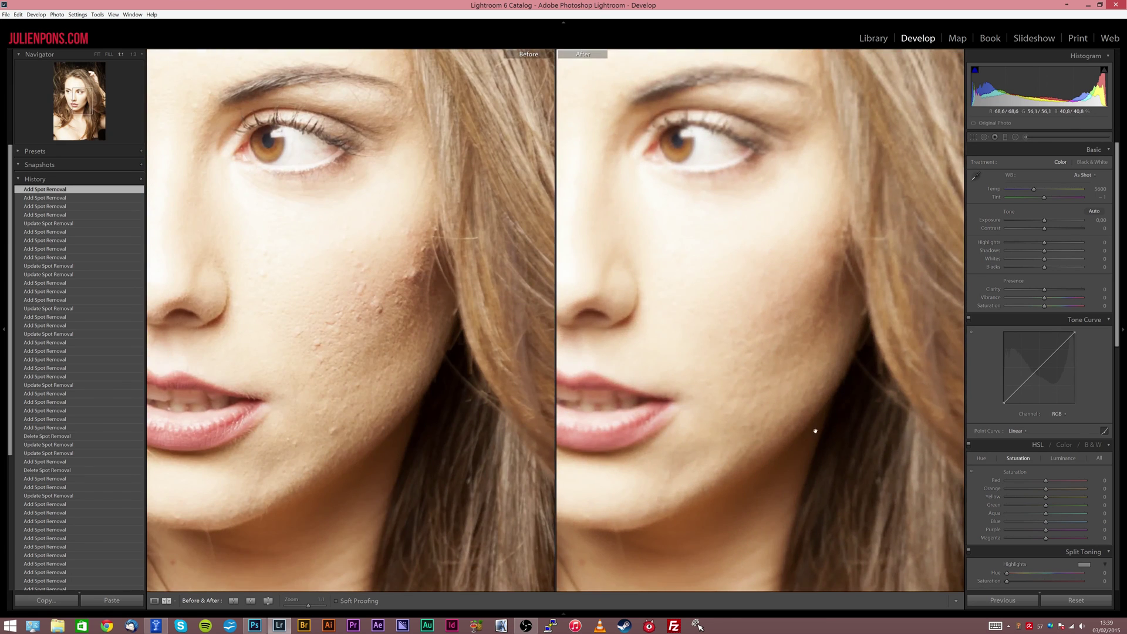
pyautogui.moveTo(752, 404); pyautogui.dragTo(767, 431)
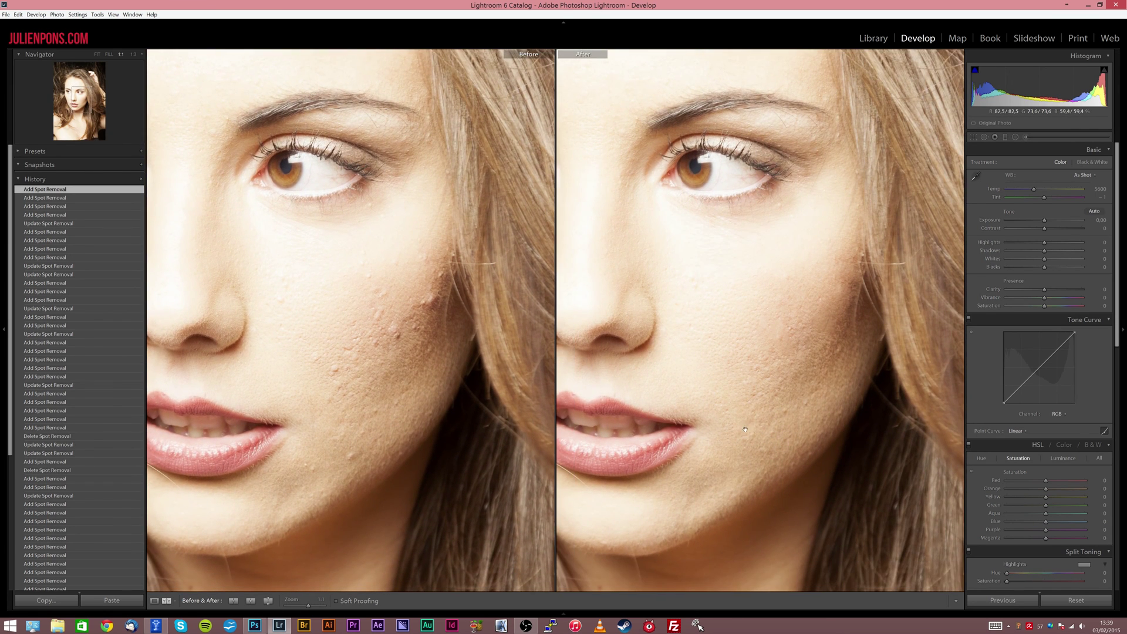
pyautogui.press('F7')
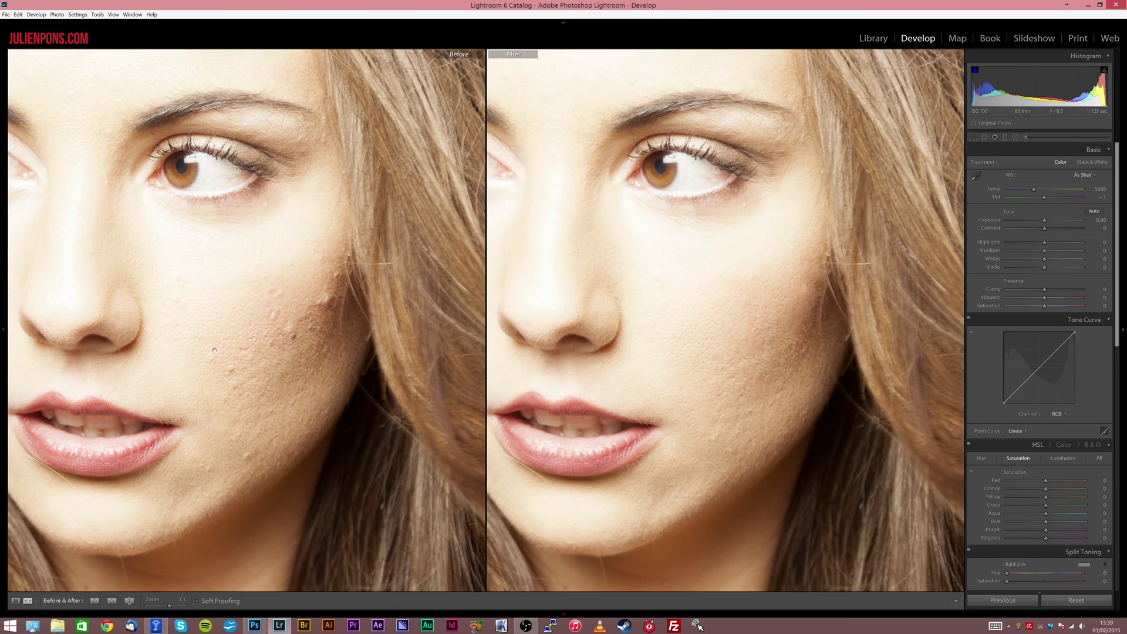
# Step: Return to single view and set up an Adjustment Brush with Clarity -67 at size 12
pyautogui.press('y')
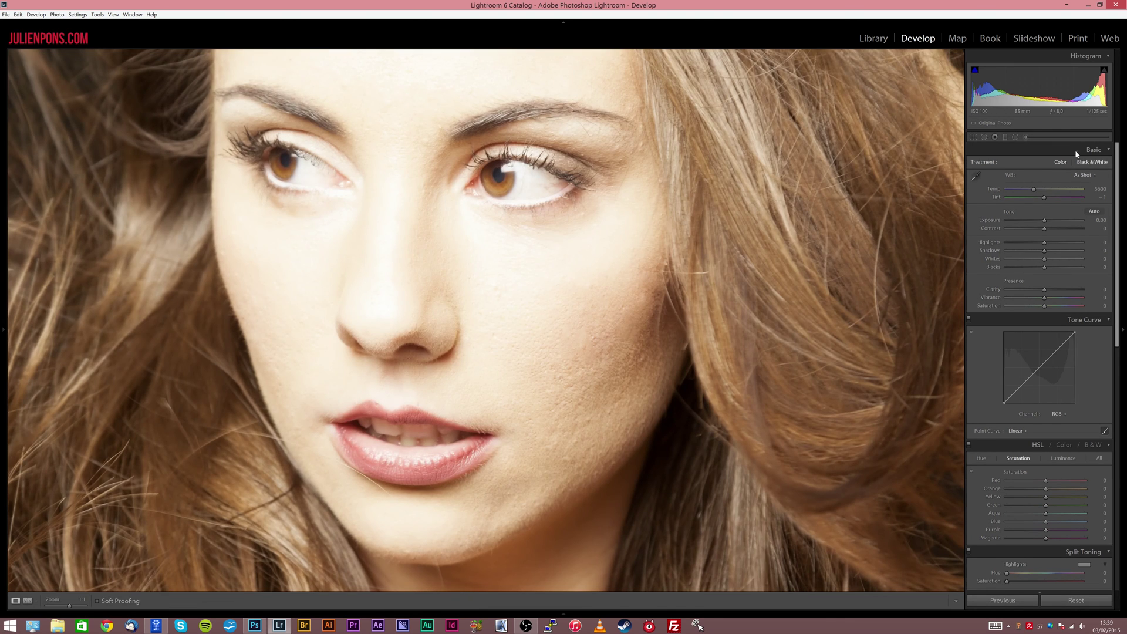
pyautogui.click(1025, 138)
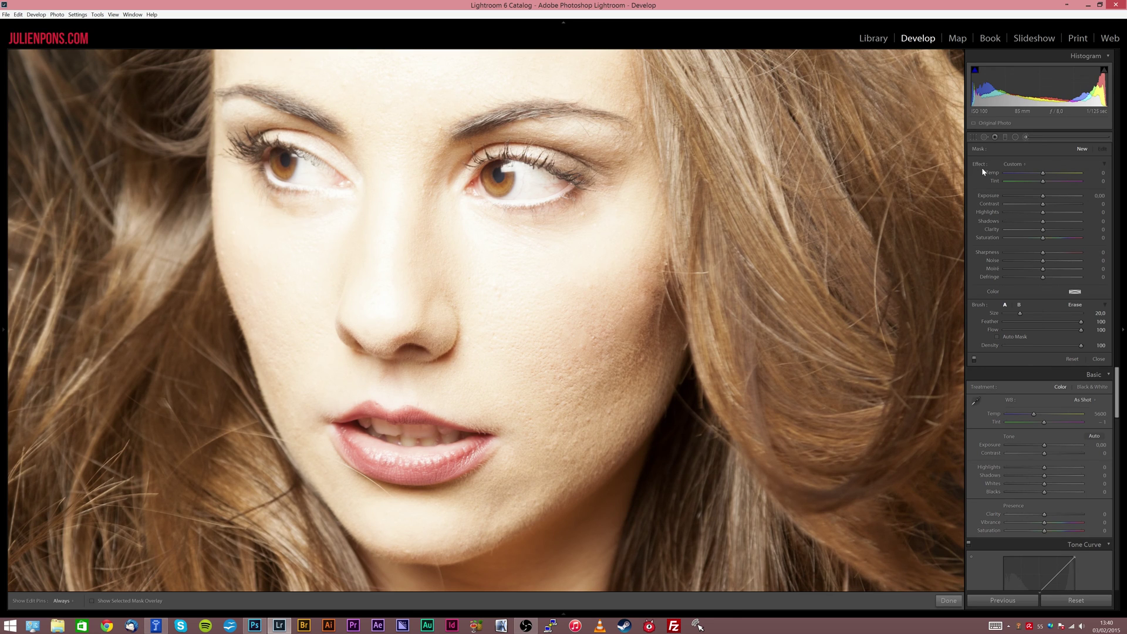
pyautogui.click(1018, 230)
pyautogui.scroll(-3, 558, 311)
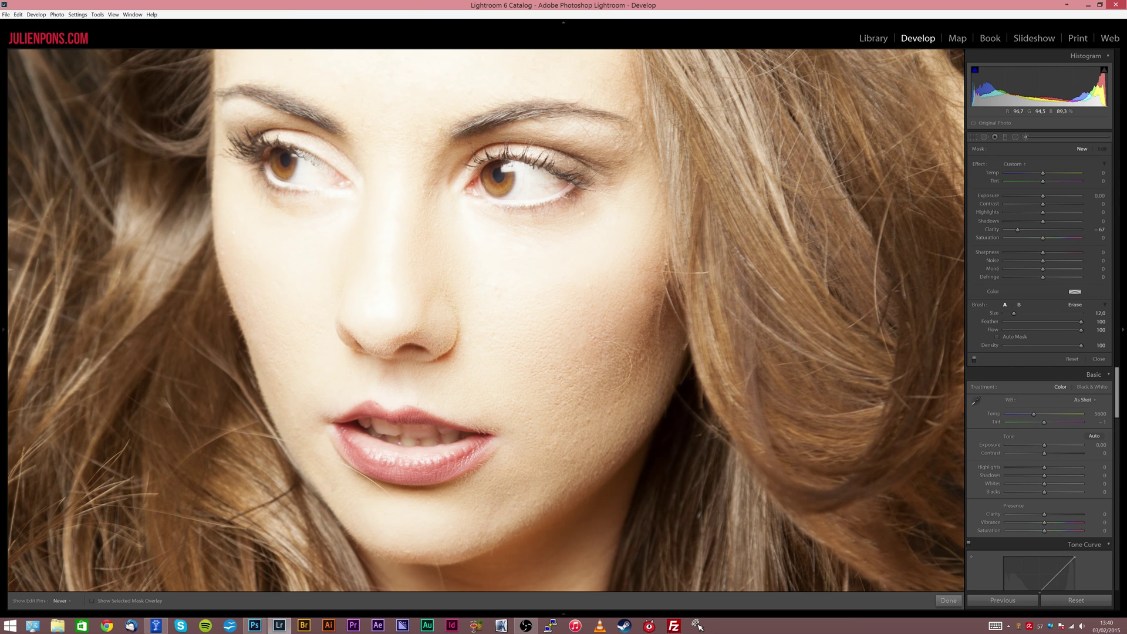
# Step: Paint the negative-clarity smoothing over the forehead and fit the whole portrait in view
pyautogui.click(372, 121)
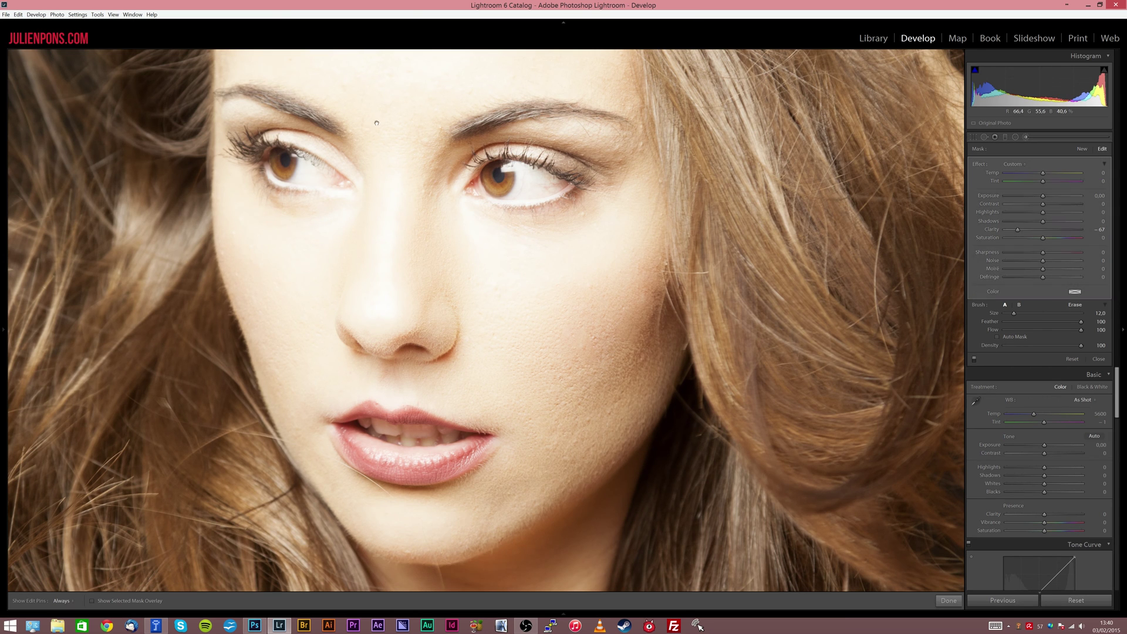
pyautogui.moveTo(372, 120); pyautogui.dragTo(415, 329)
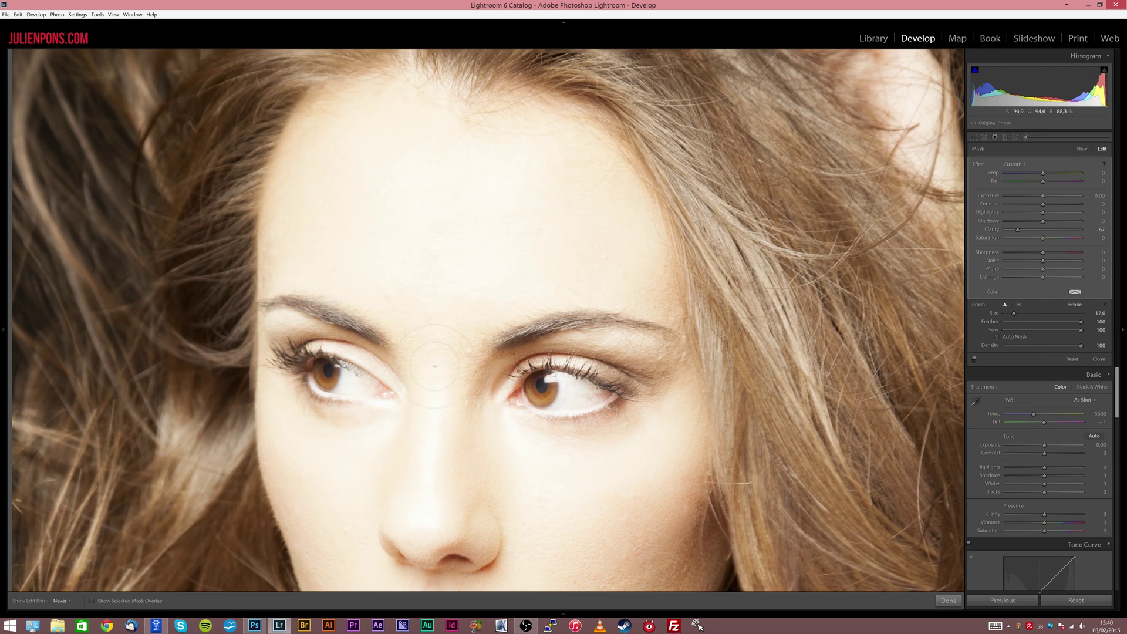
pyautogui.press('z')
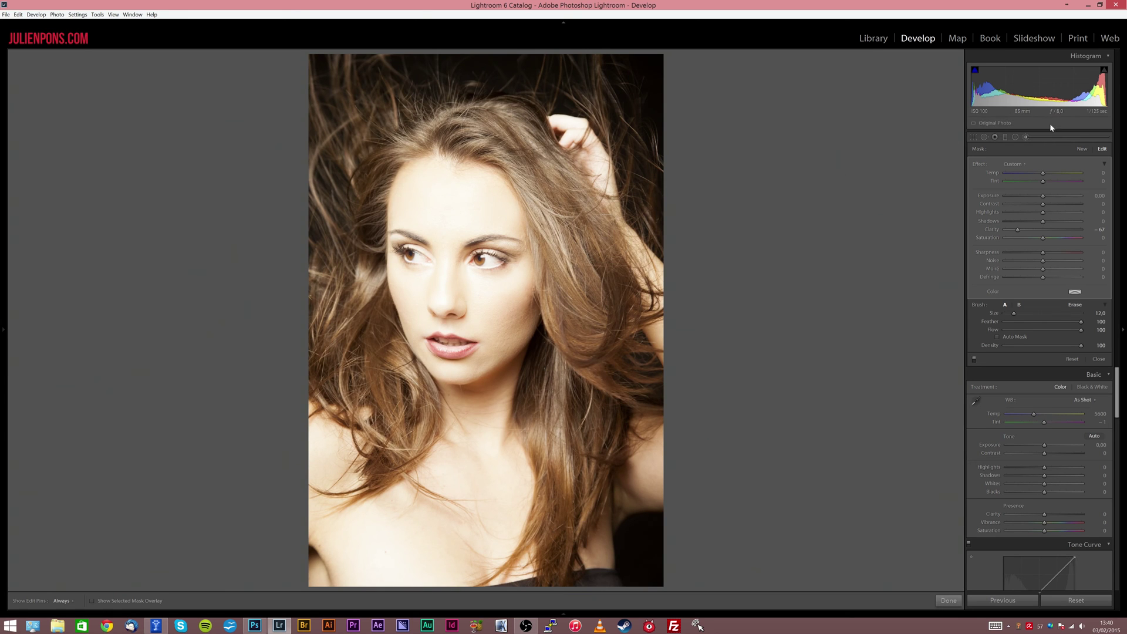
# Step: Close the Adjustment Brush and view before and after side by side at 1:1 on the face
pyautogui.click(1025, 138)
pyautogui.press('y')
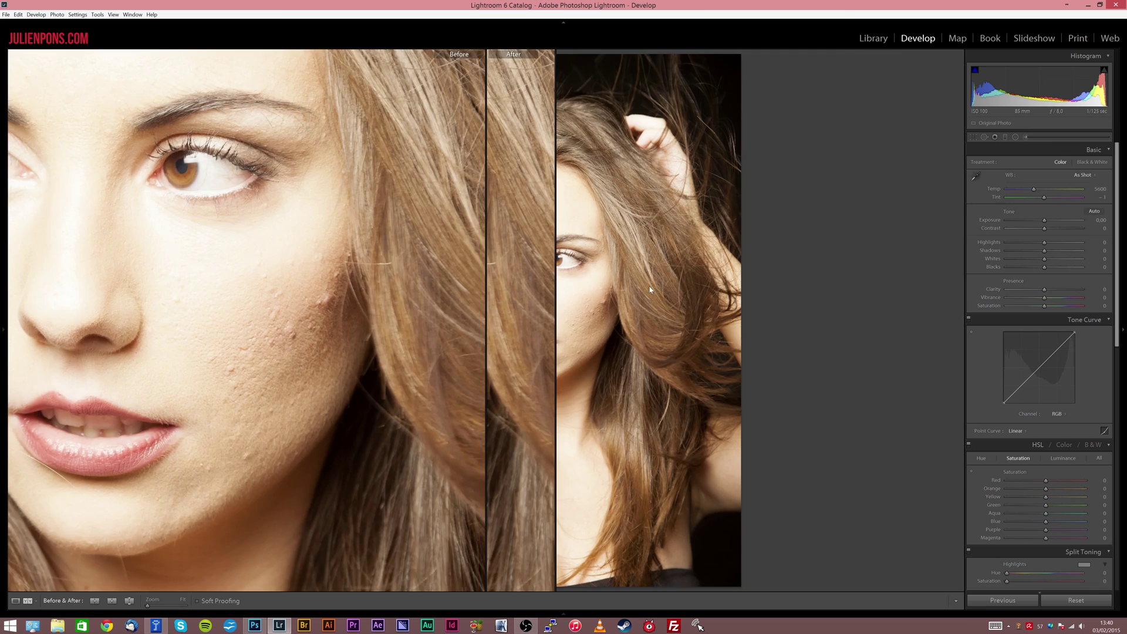
pyautogui.click(790, 386)
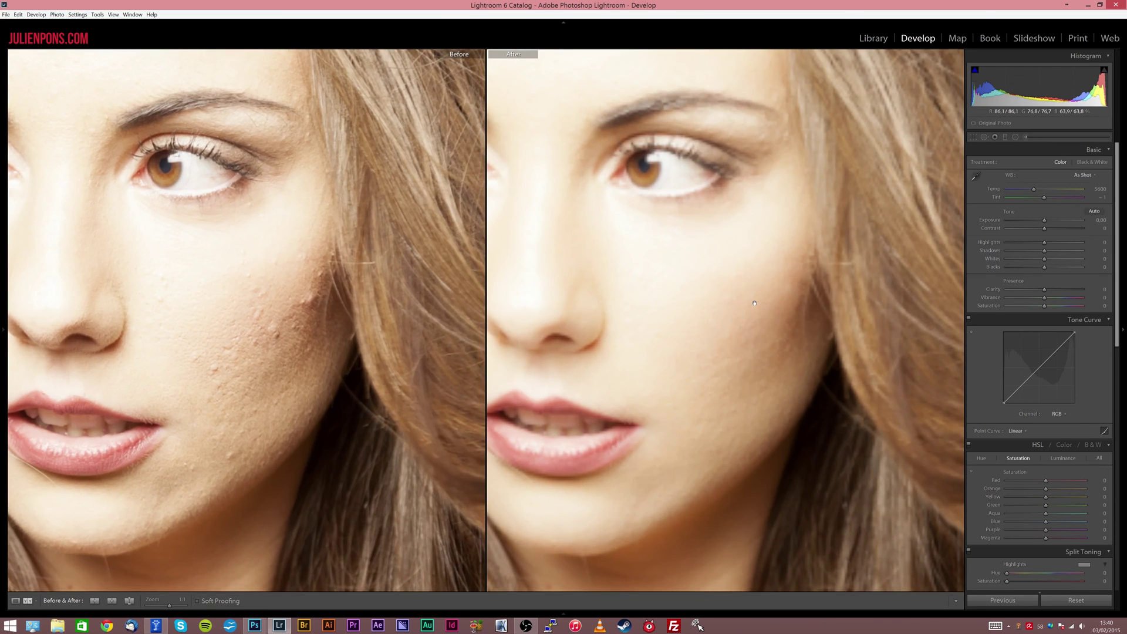